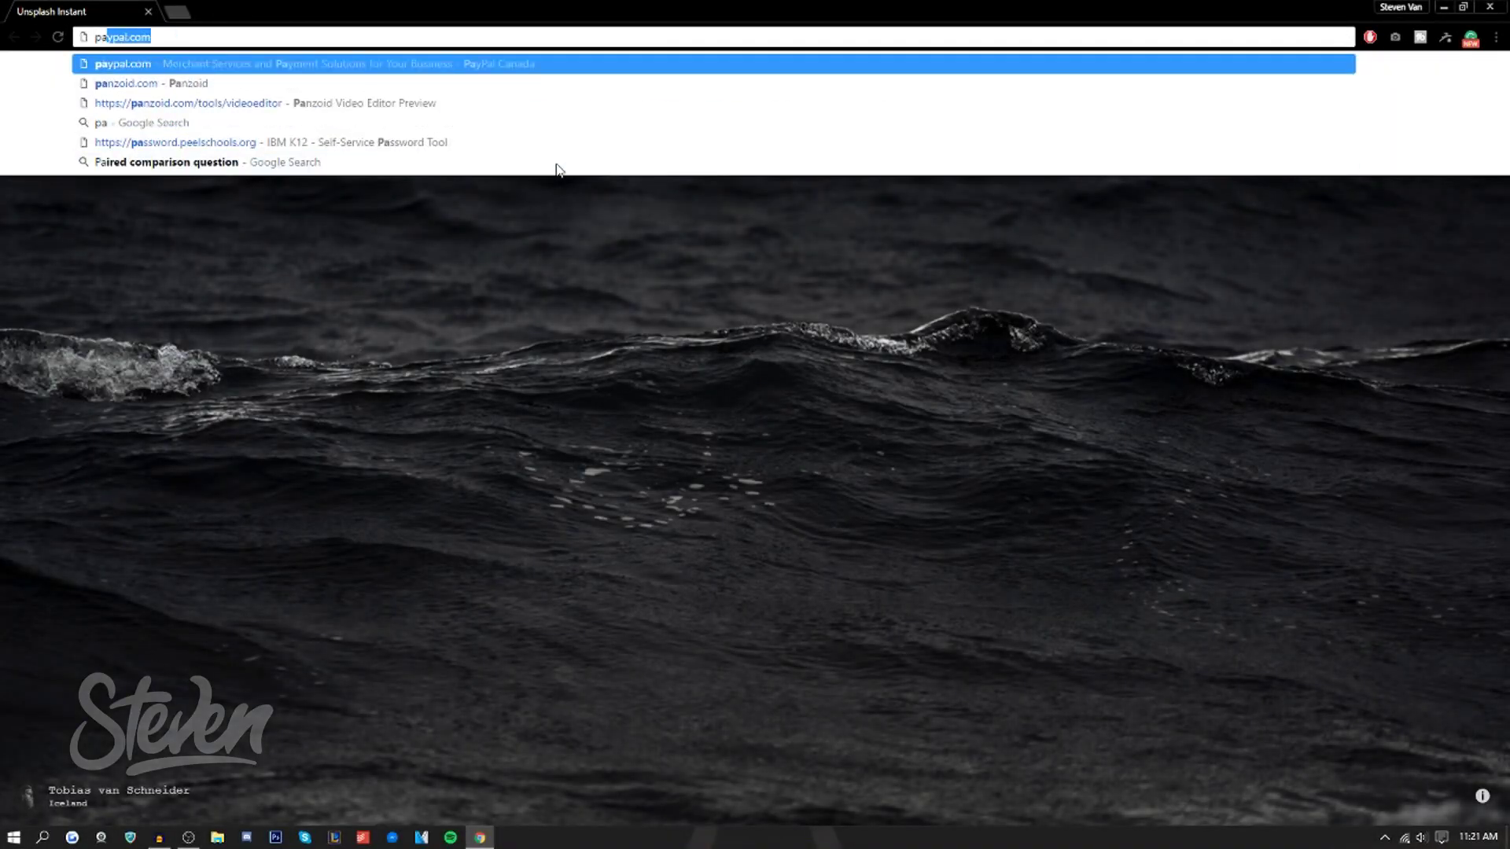
- Load panzoid.com and open the Video Editor 1.0 Alpha card from the homepage
key("Return")
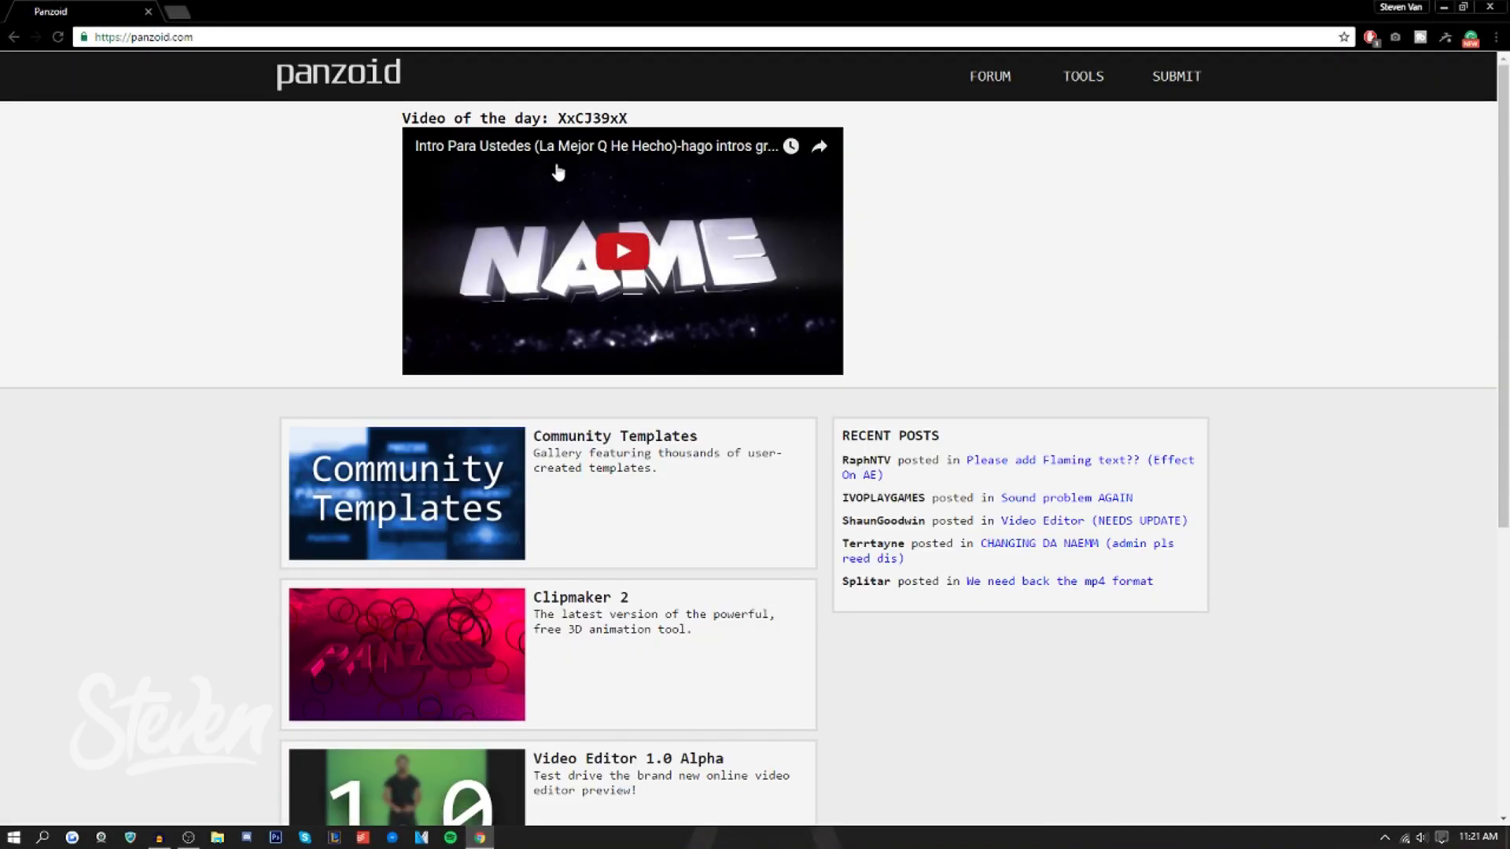
scroll(432, 472, "down", 3)
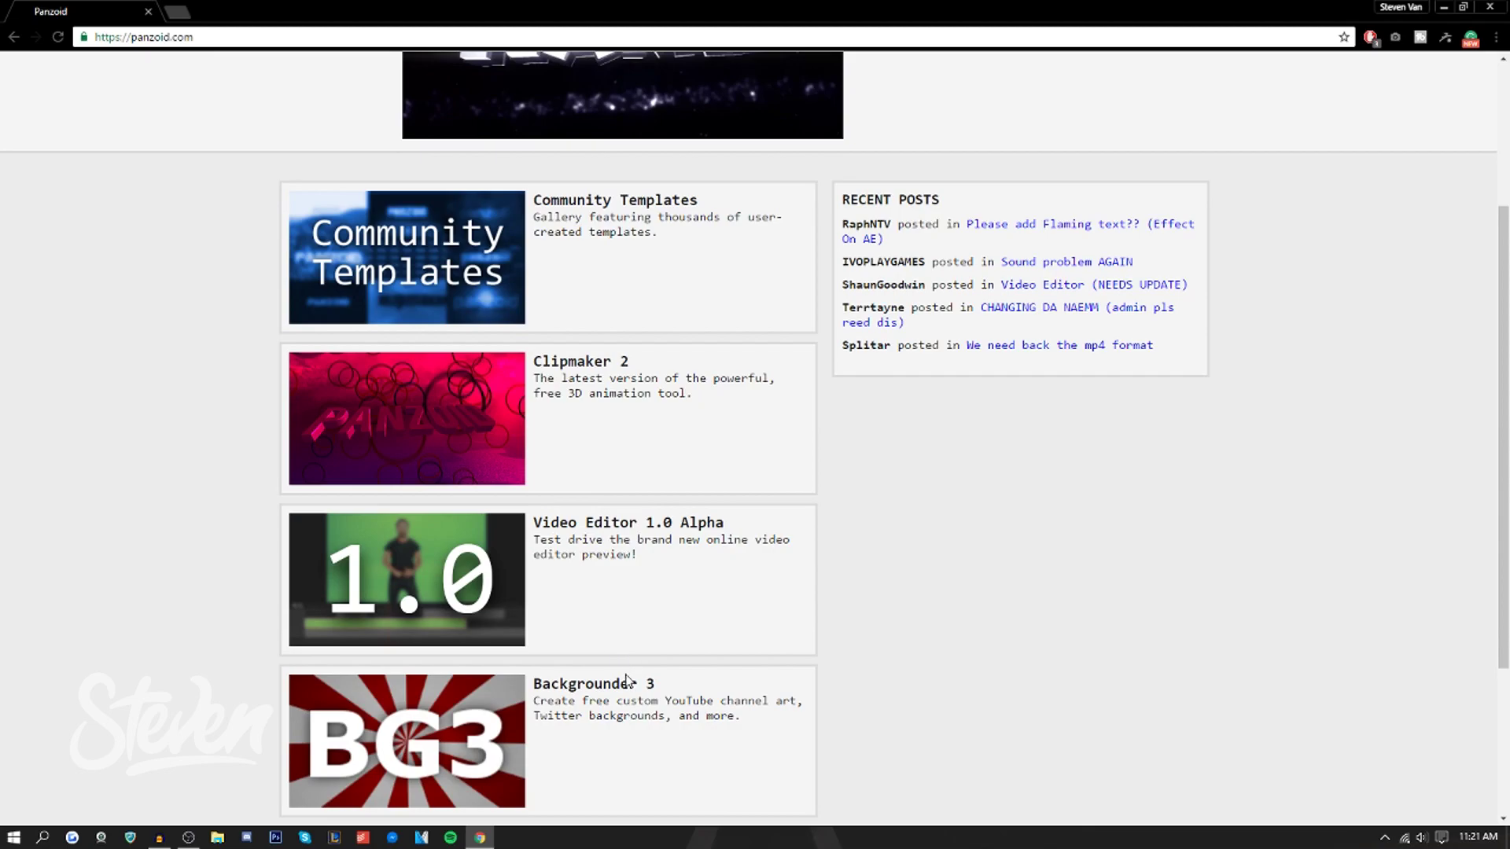
scroll(579, 656, "down", 2)
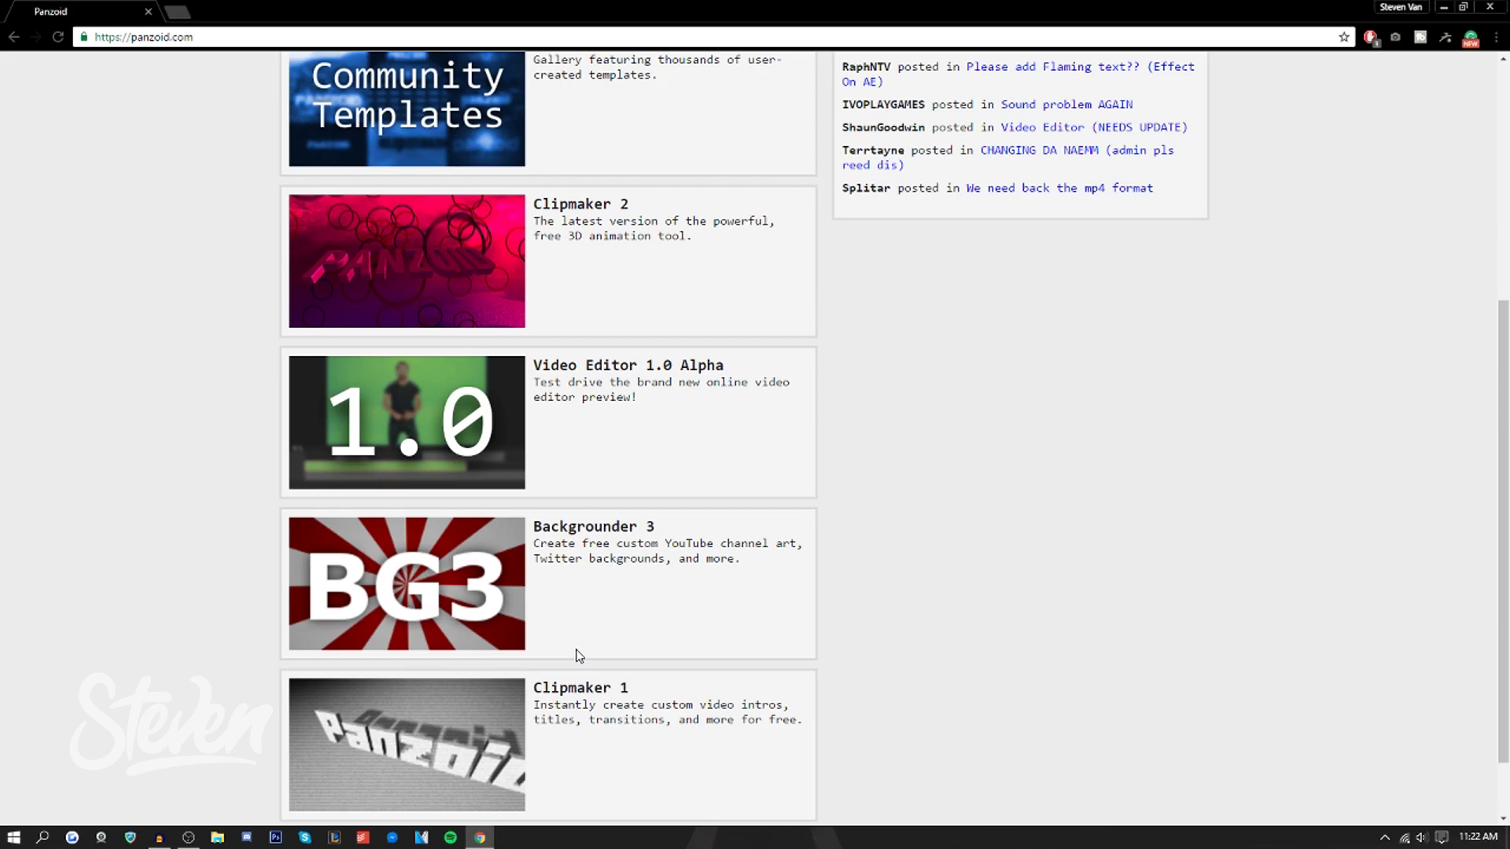
left_click(431, 418)
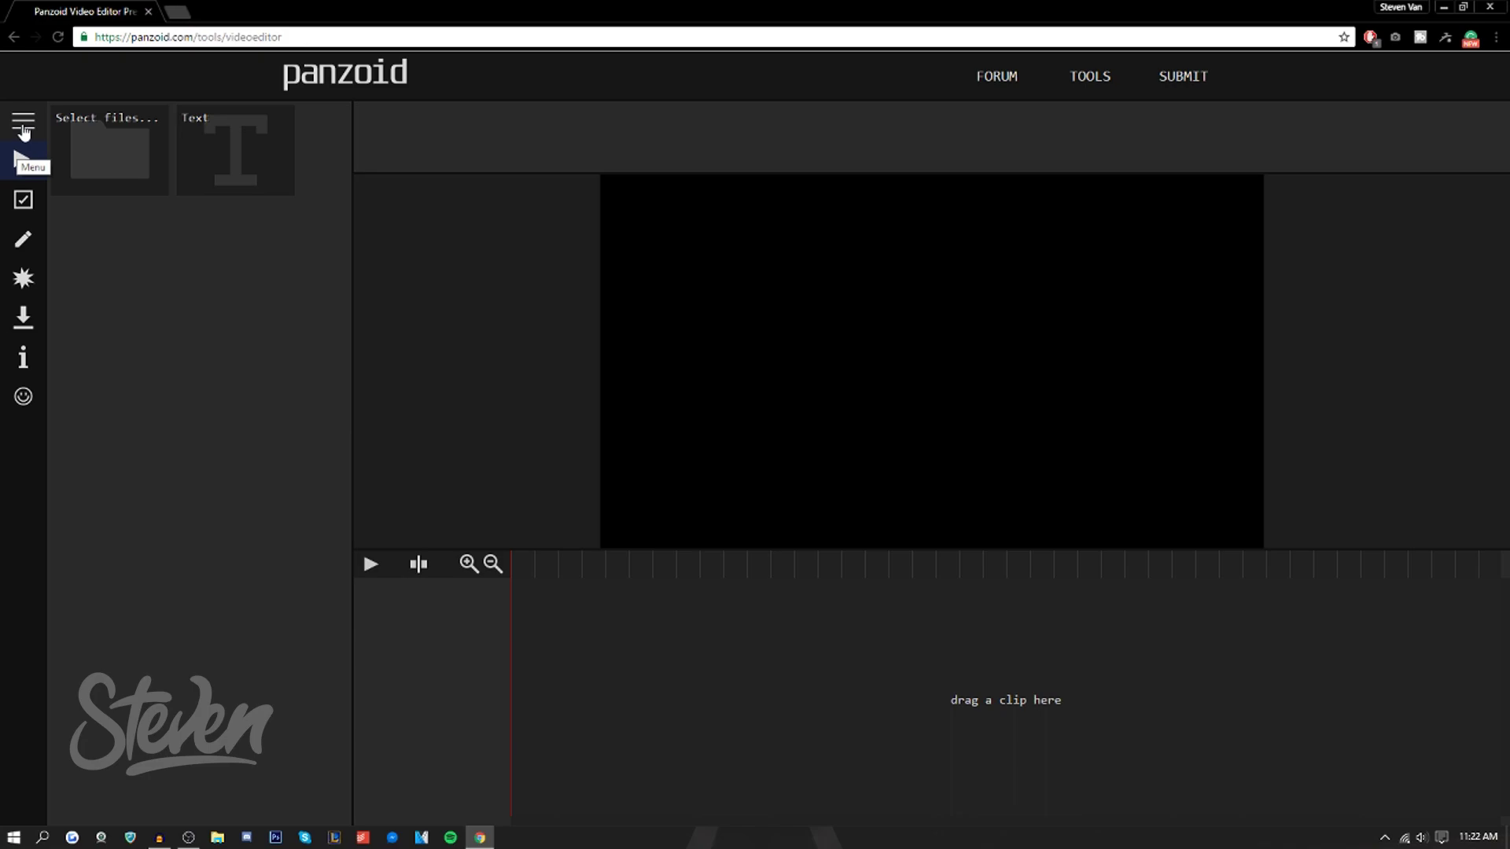
left_click(23, 130)
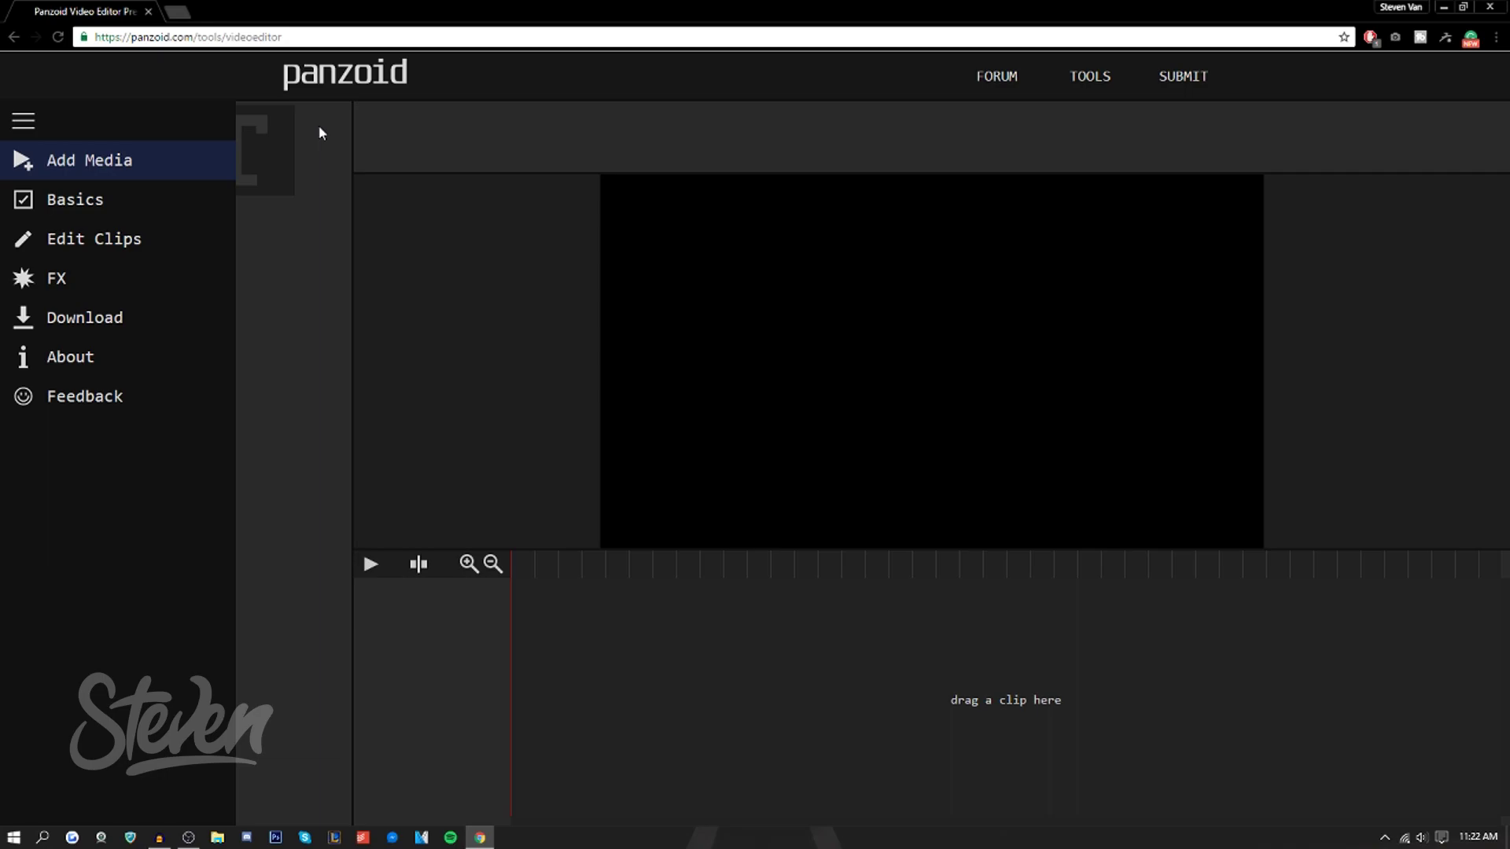
left_click(24, 122)
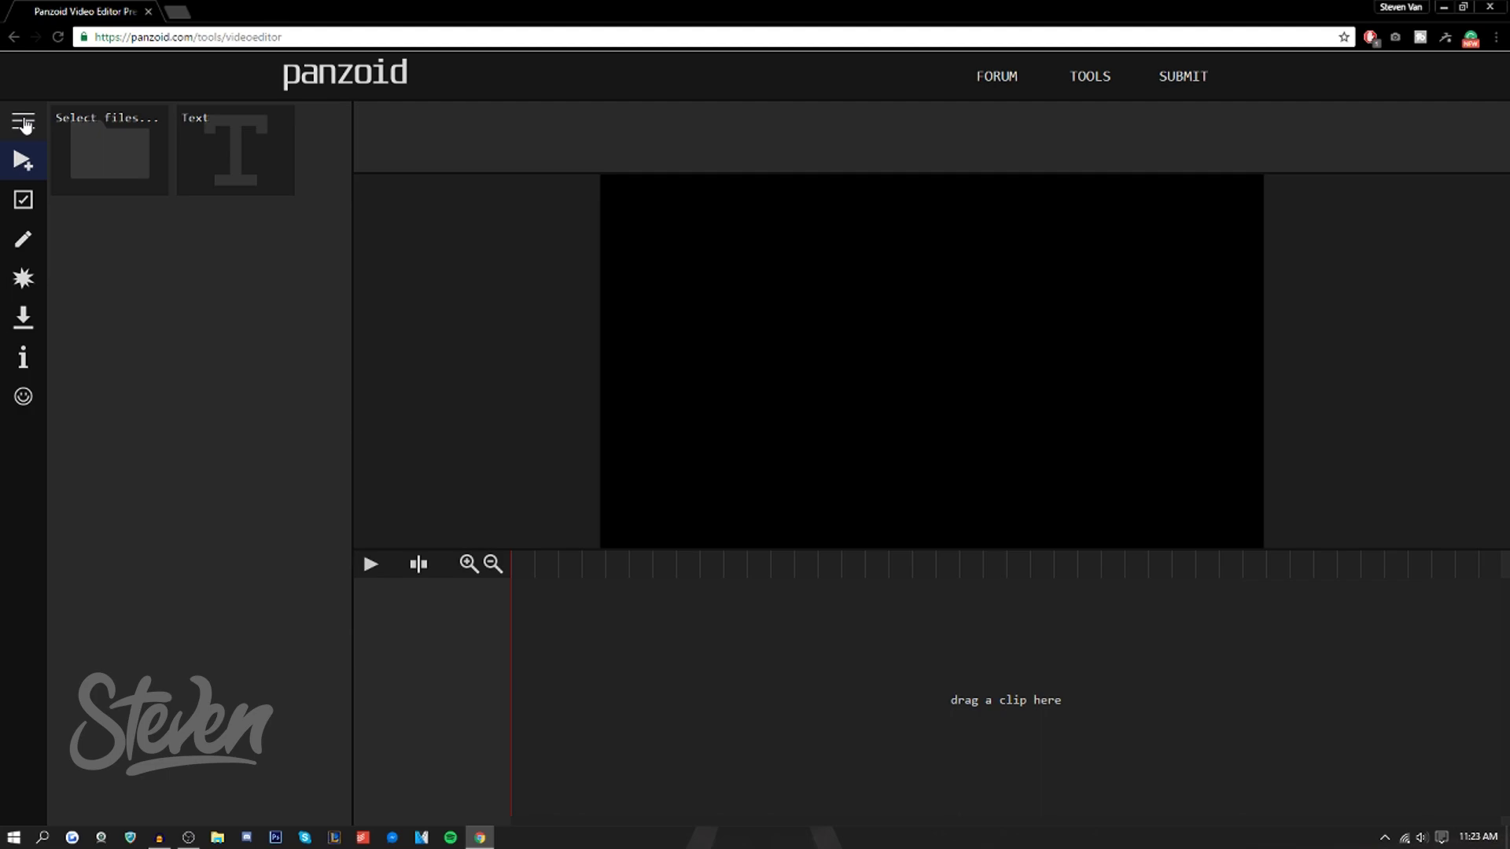
- Import Intro.mp4 and drag it onto the video track
left_click(57, 138)
left_click(180, 145)
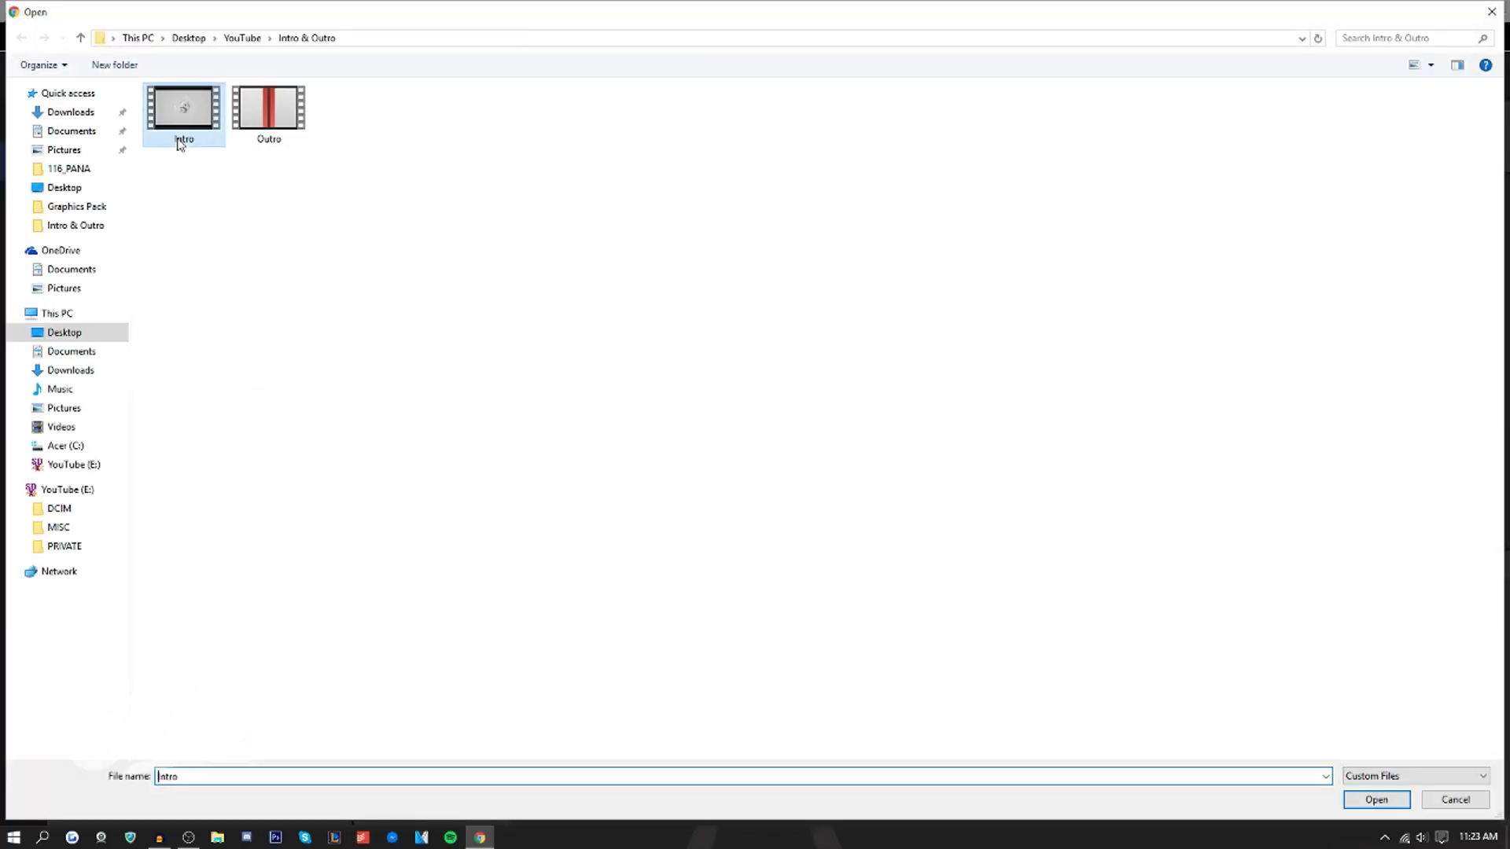
double_click(180, 145)
left_click_drag(110, 252, 505, 597)
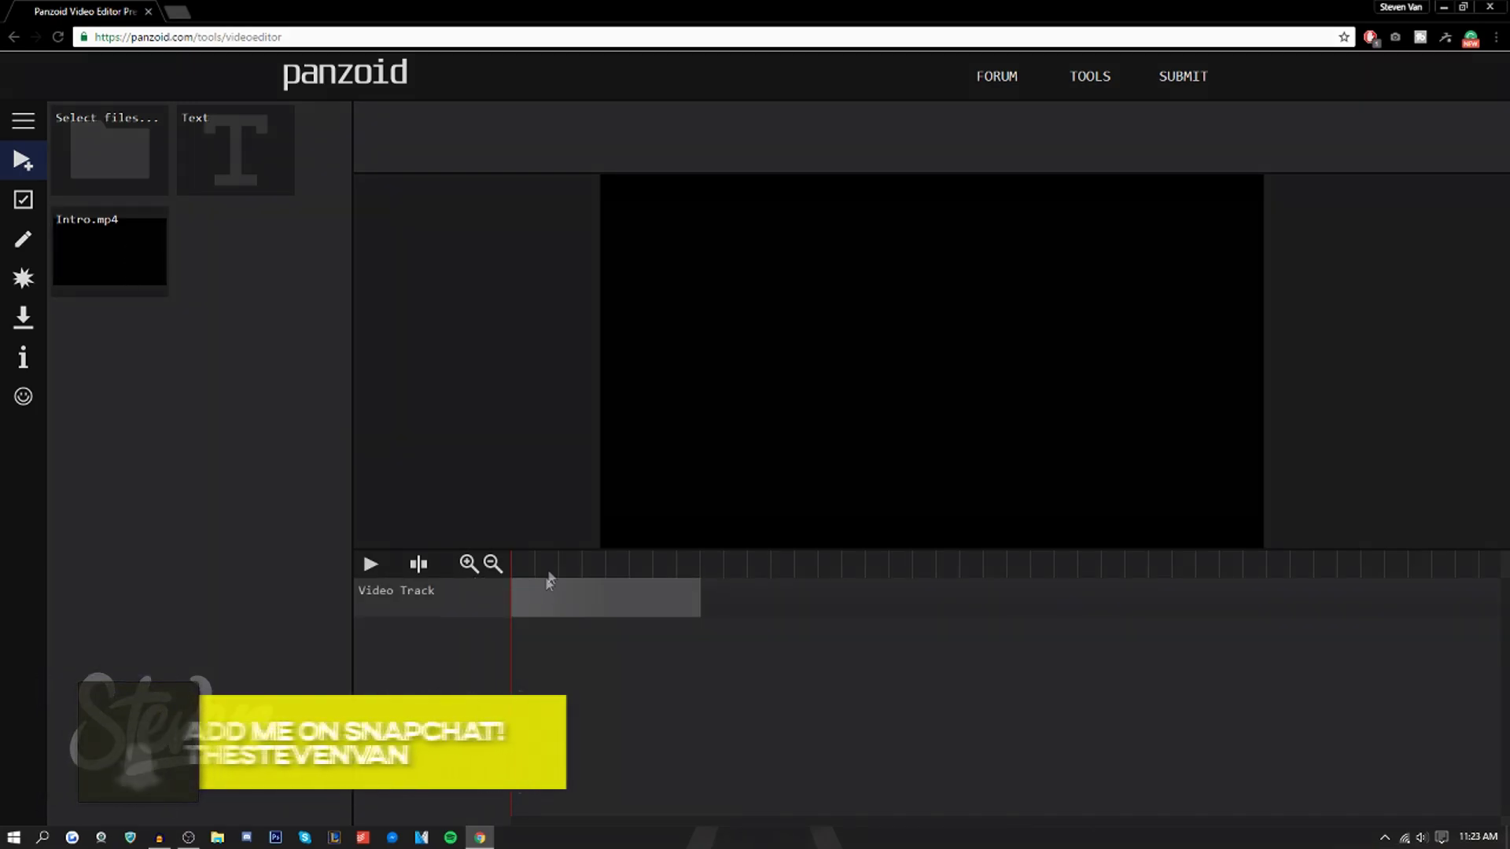
- Split the intro clip at the playhead and zoom in on the timeline
left_click(527, 565)
left_click(599, 597)
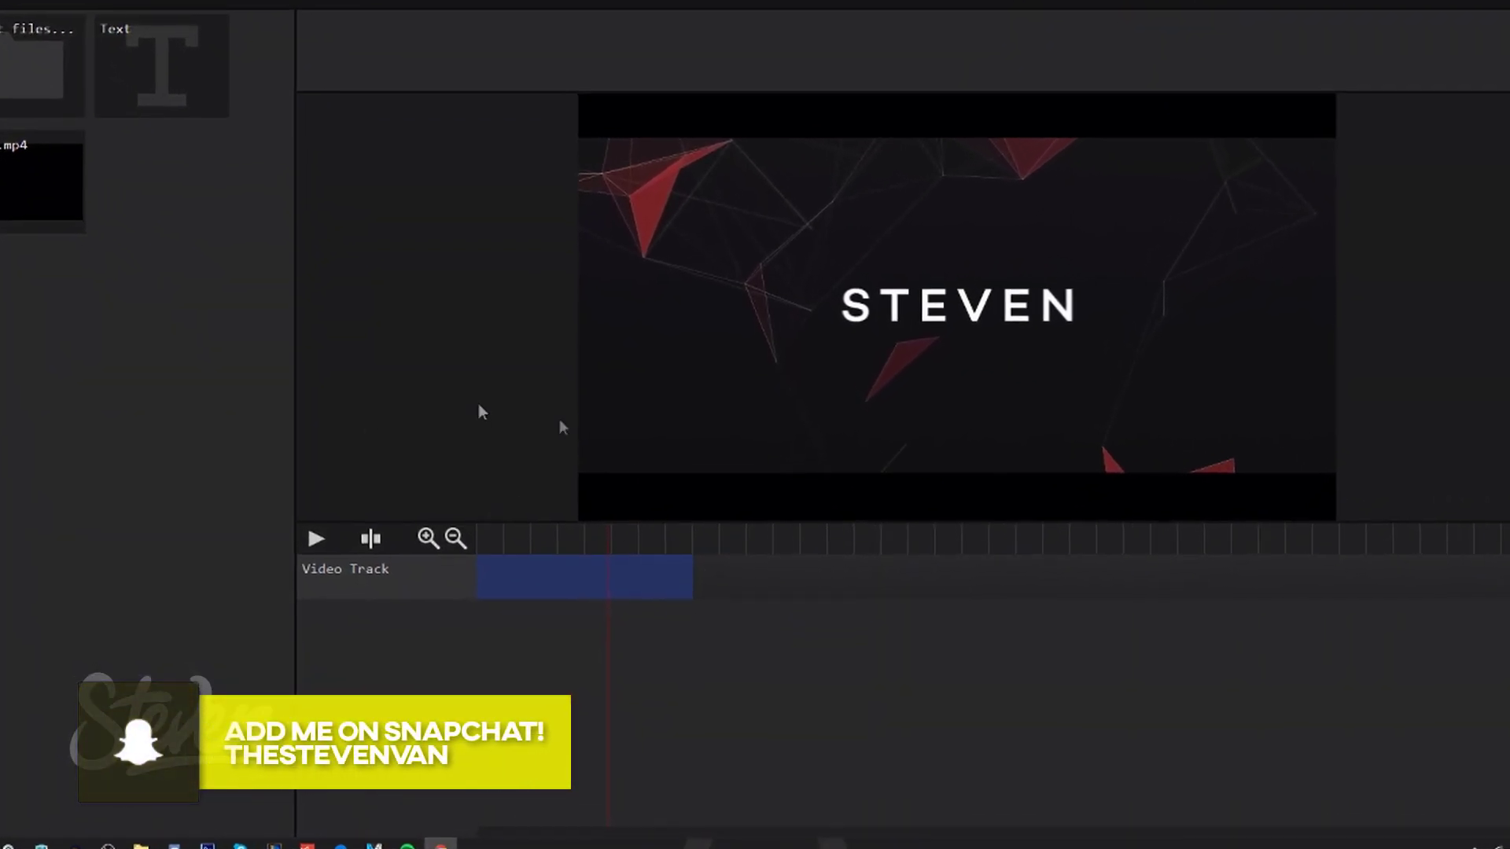
left_click(298, 503)
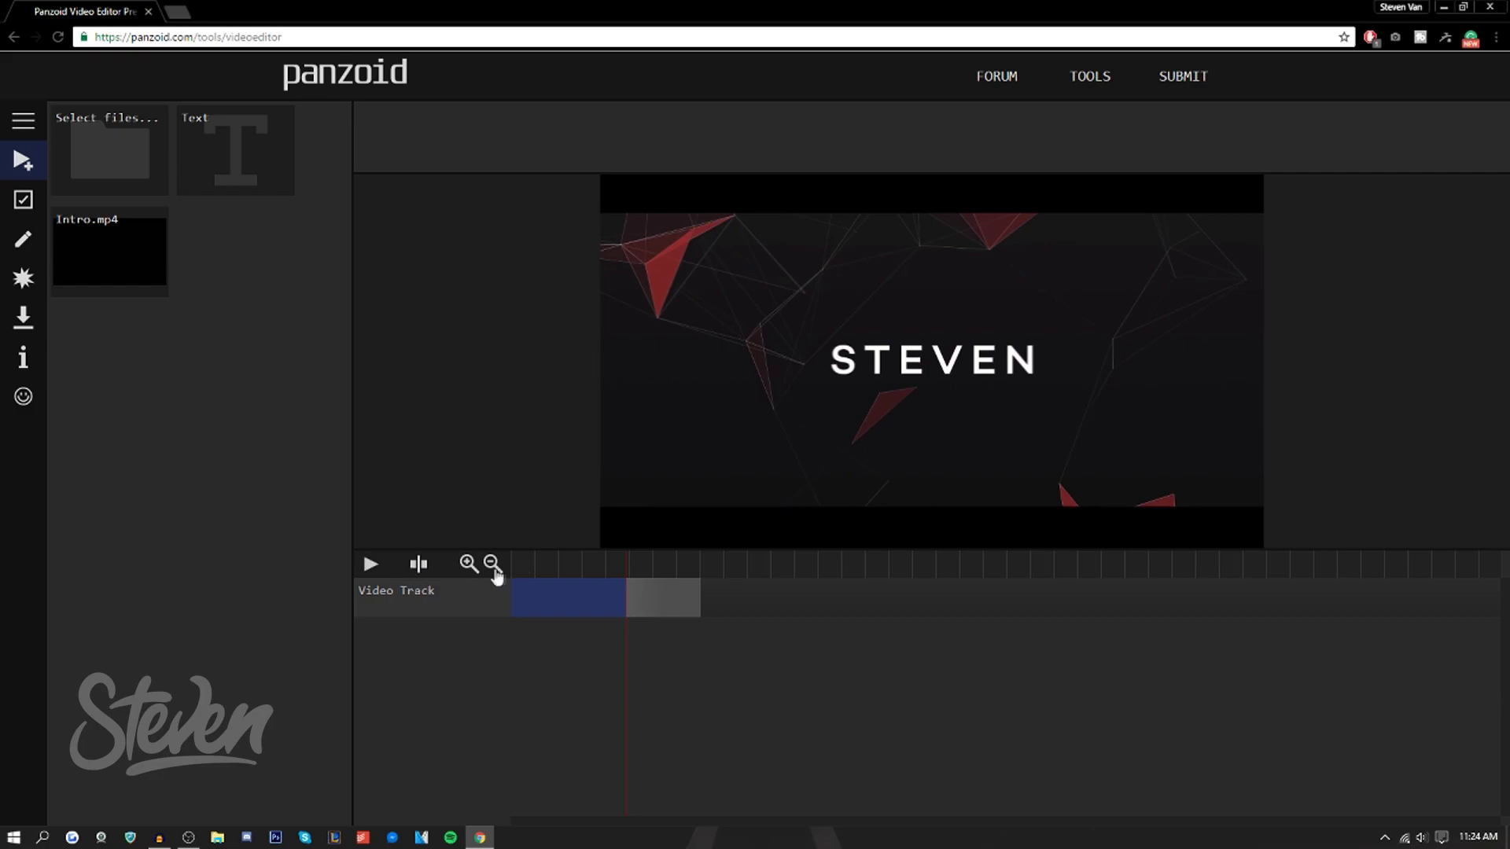
left_click(470, 568)
left_click(469, 566)
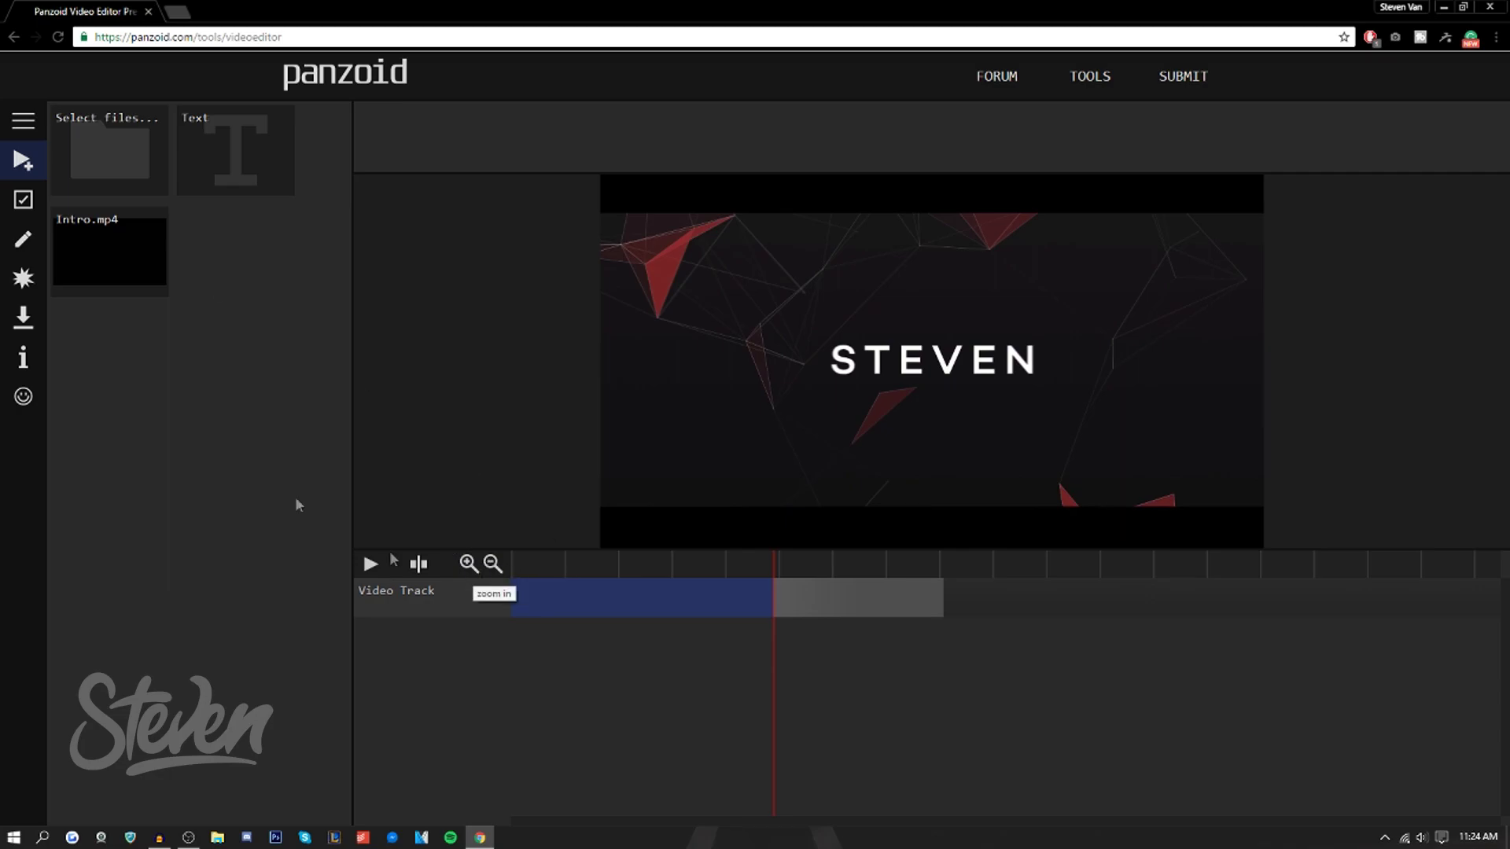
left_click(24, 200)
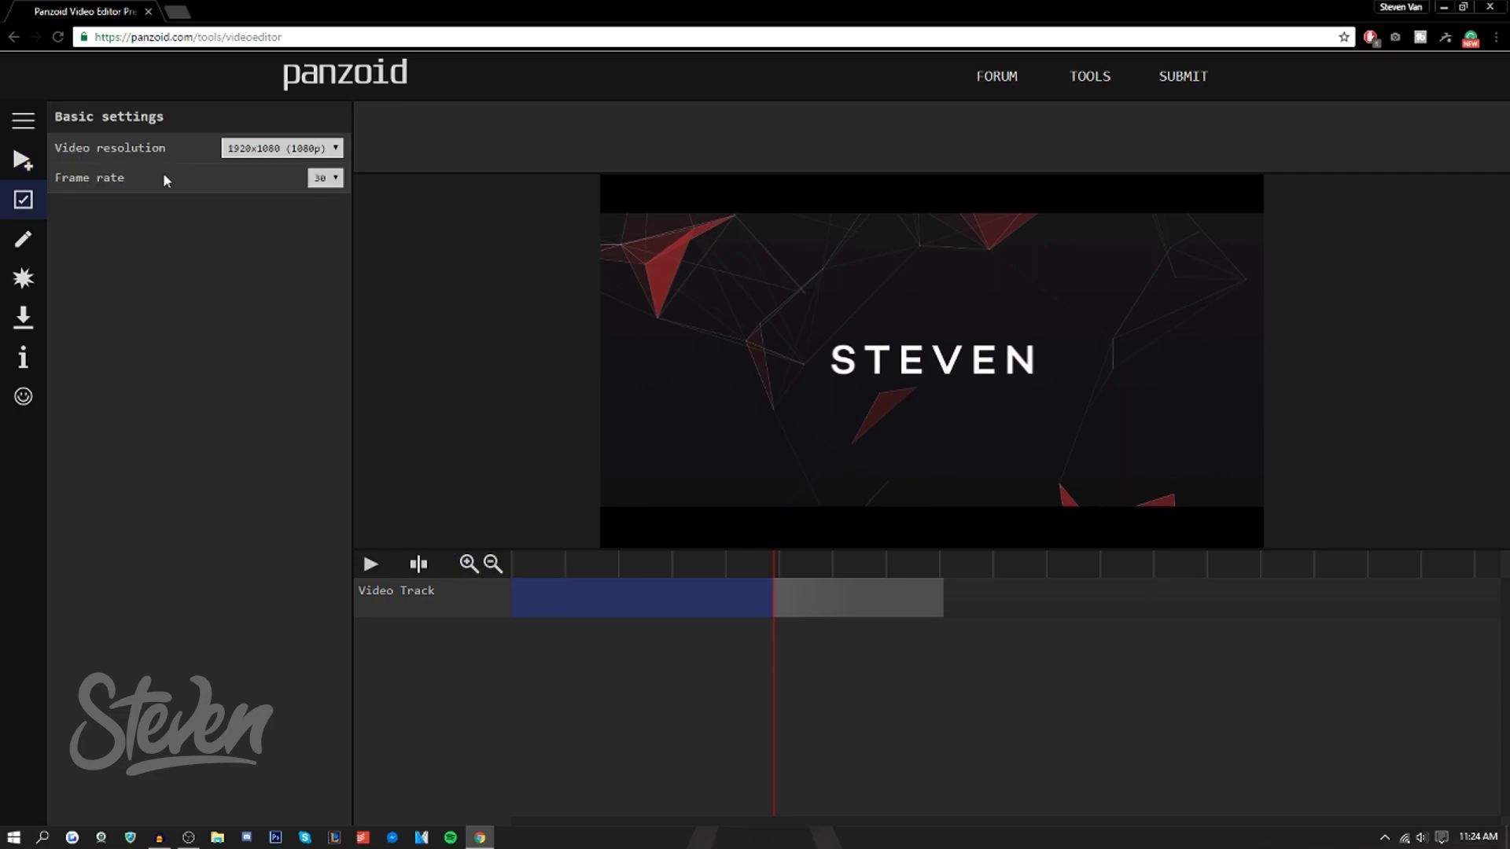
- Keep the 1920x1080 resolution and set the frame rate to 60
left_click(285, 148)
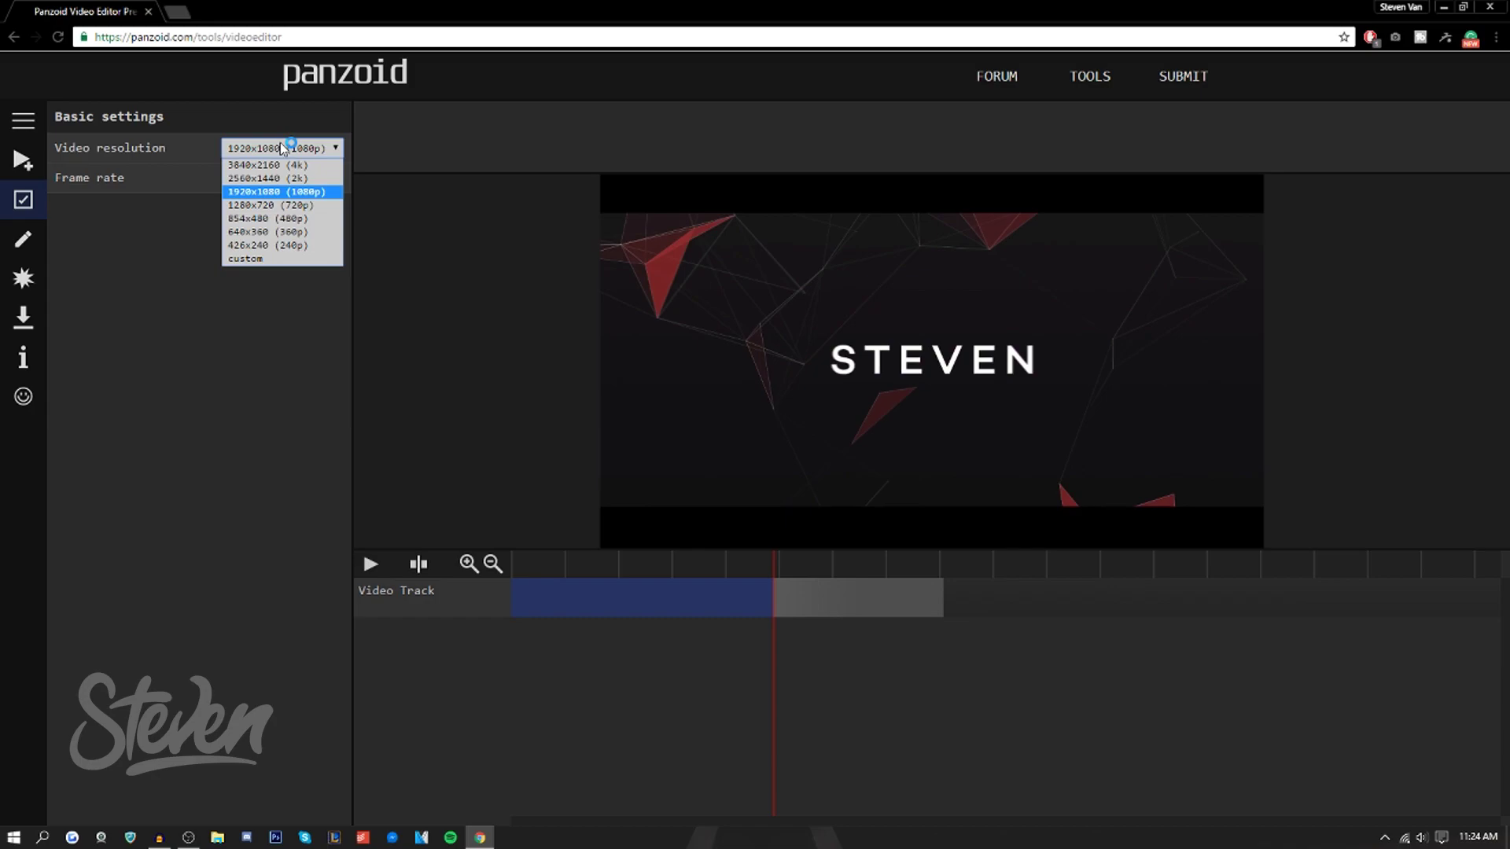
left_click(285, 147)
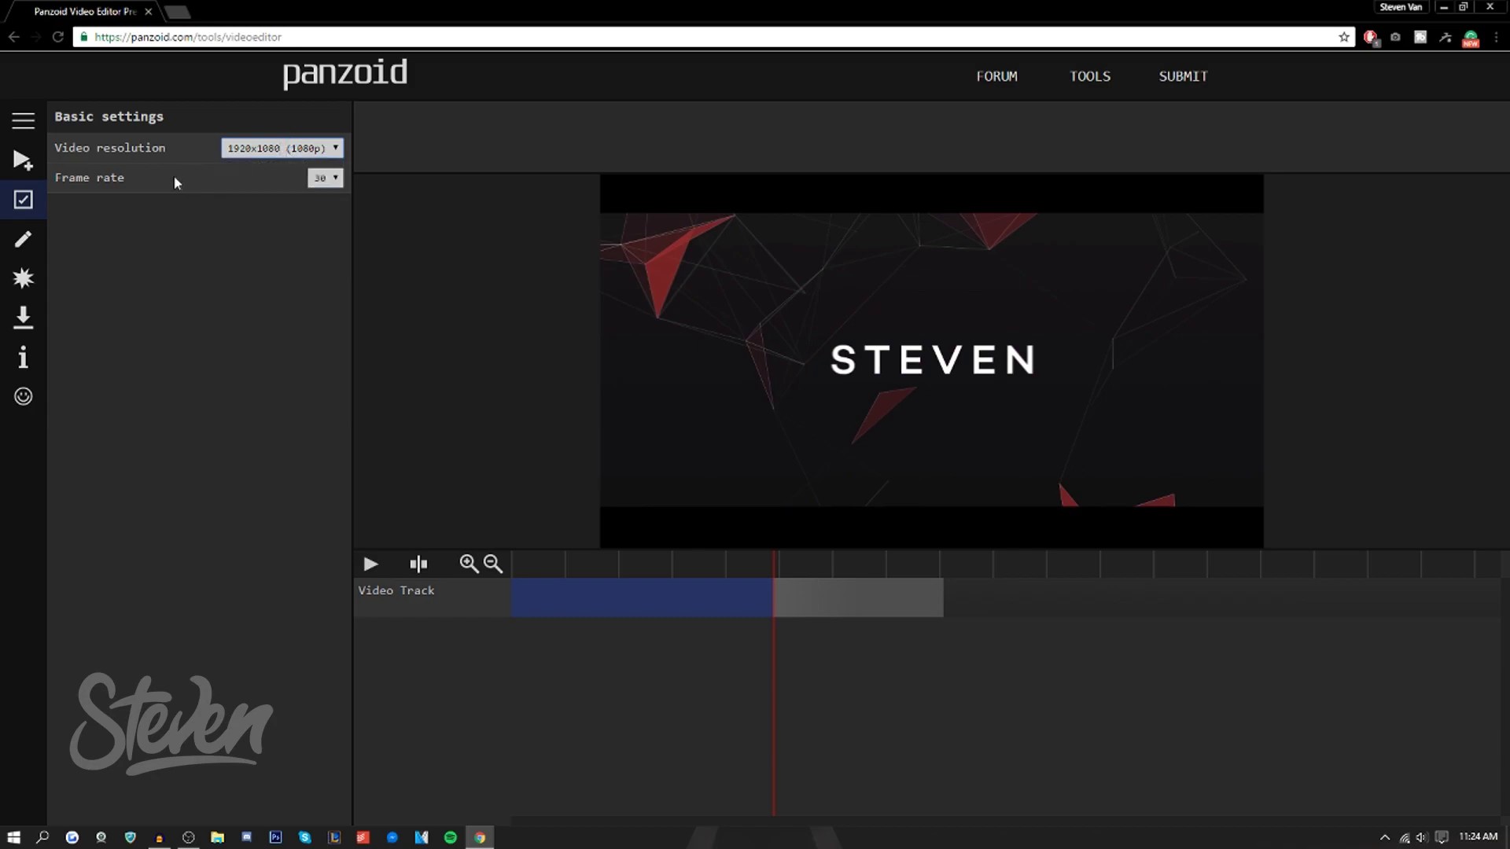
left_click(325, 178)
left_click(327, 211)
- Select the second part of the split intro clip in Edit Clips
left_click(23, 239)
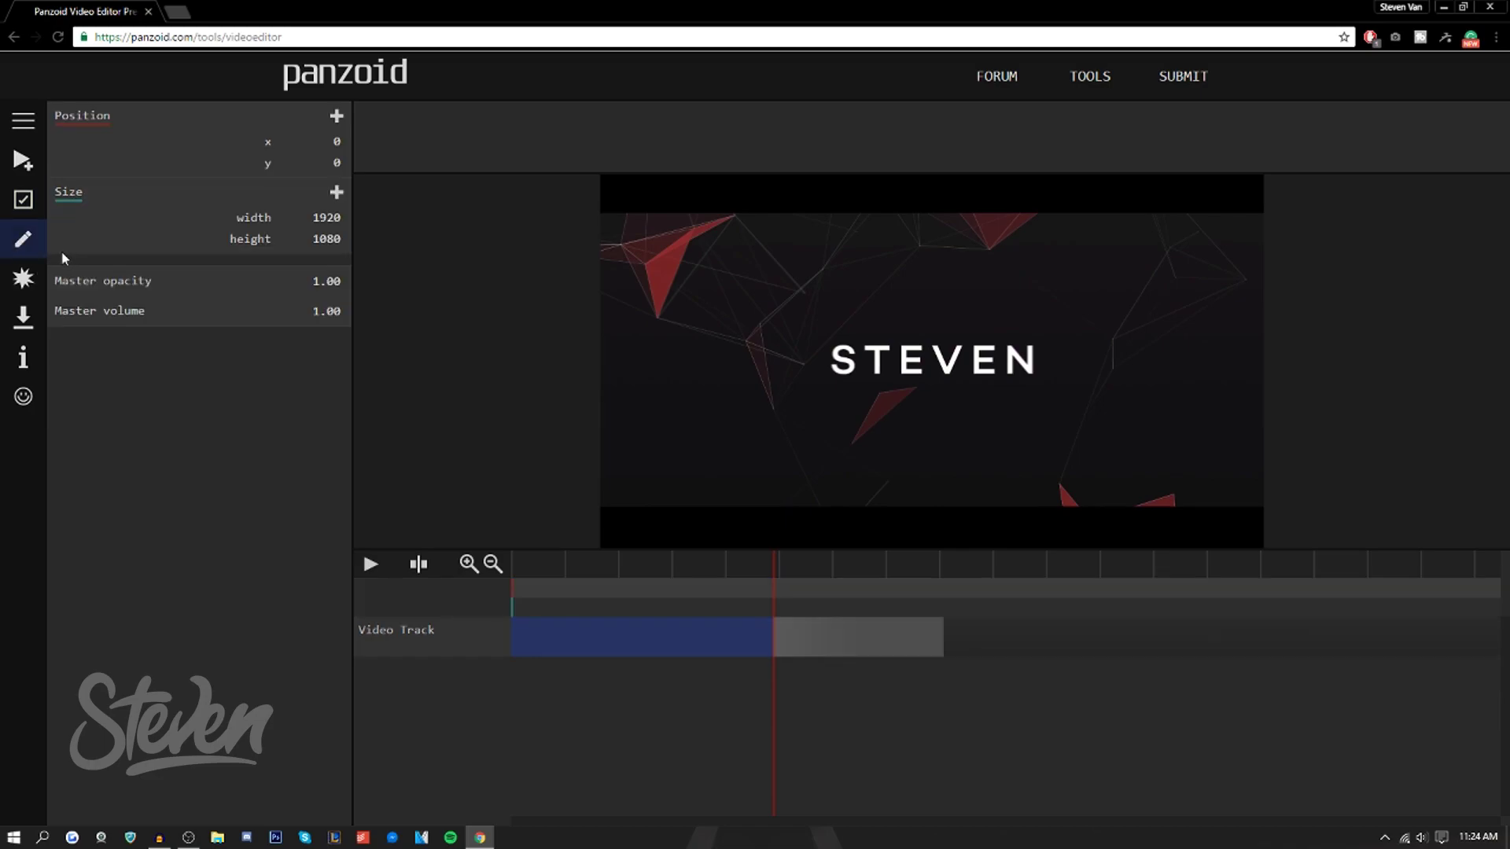
left_click(819, 646)
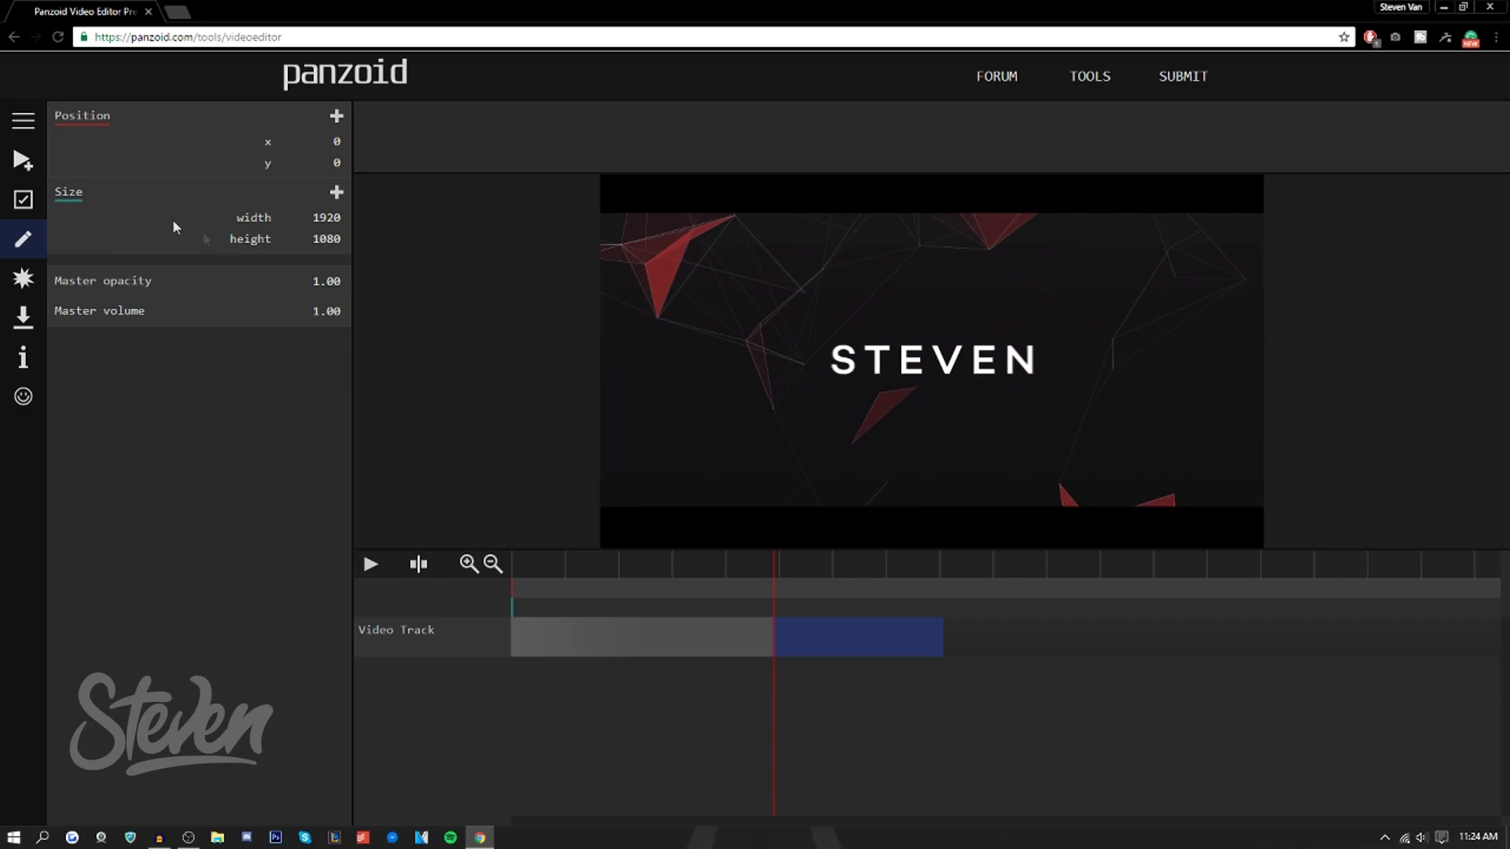
left_click(23, 161)
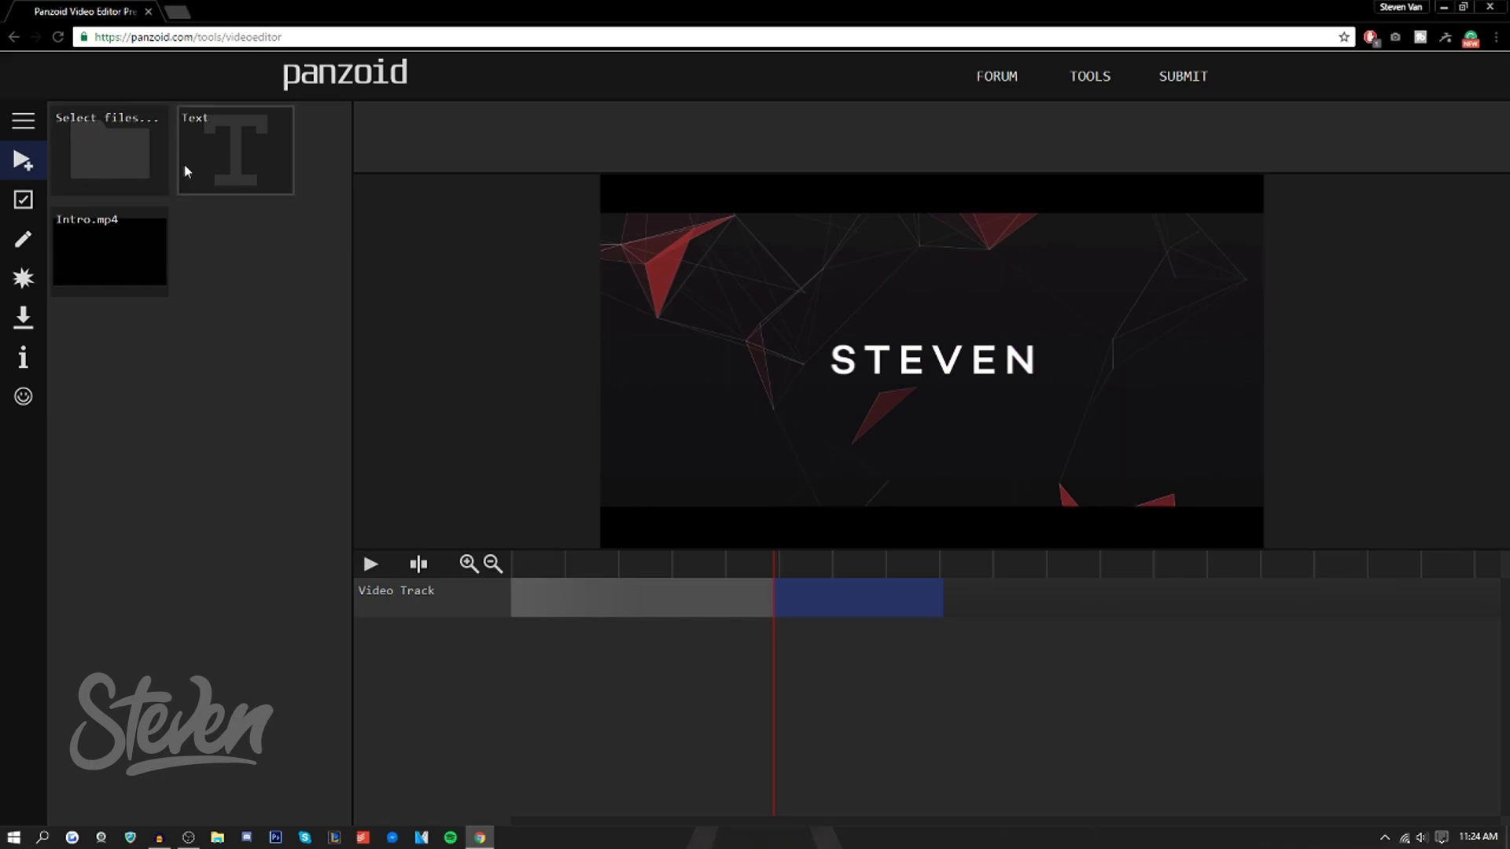
- Place a Text clip over the intro and bring up its Add Effect list
left_click_drag(186, 168, 668, 593)
left_click(778, 599)
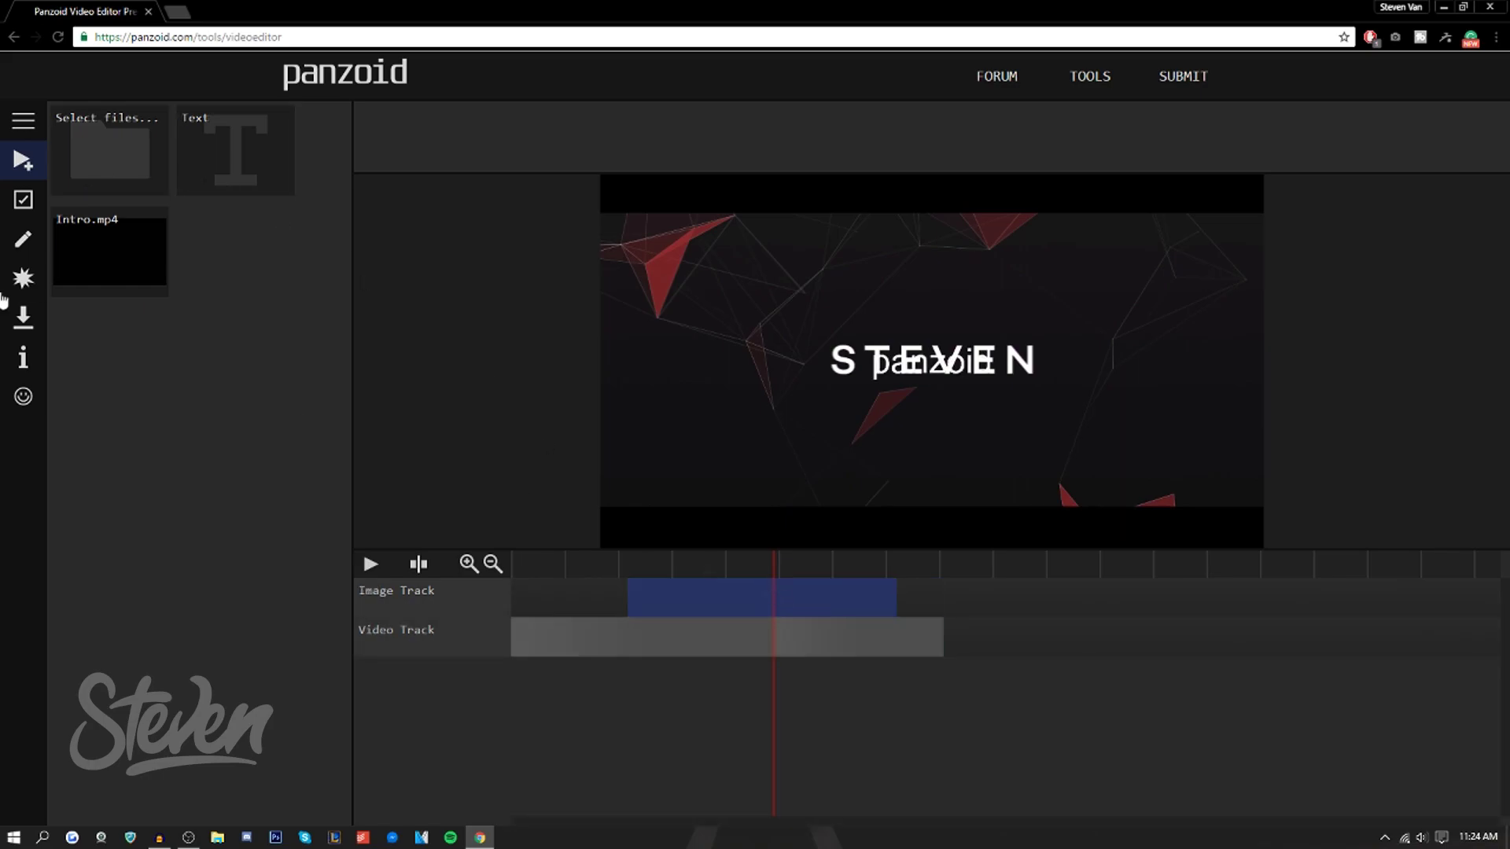
left_click(24, 239)
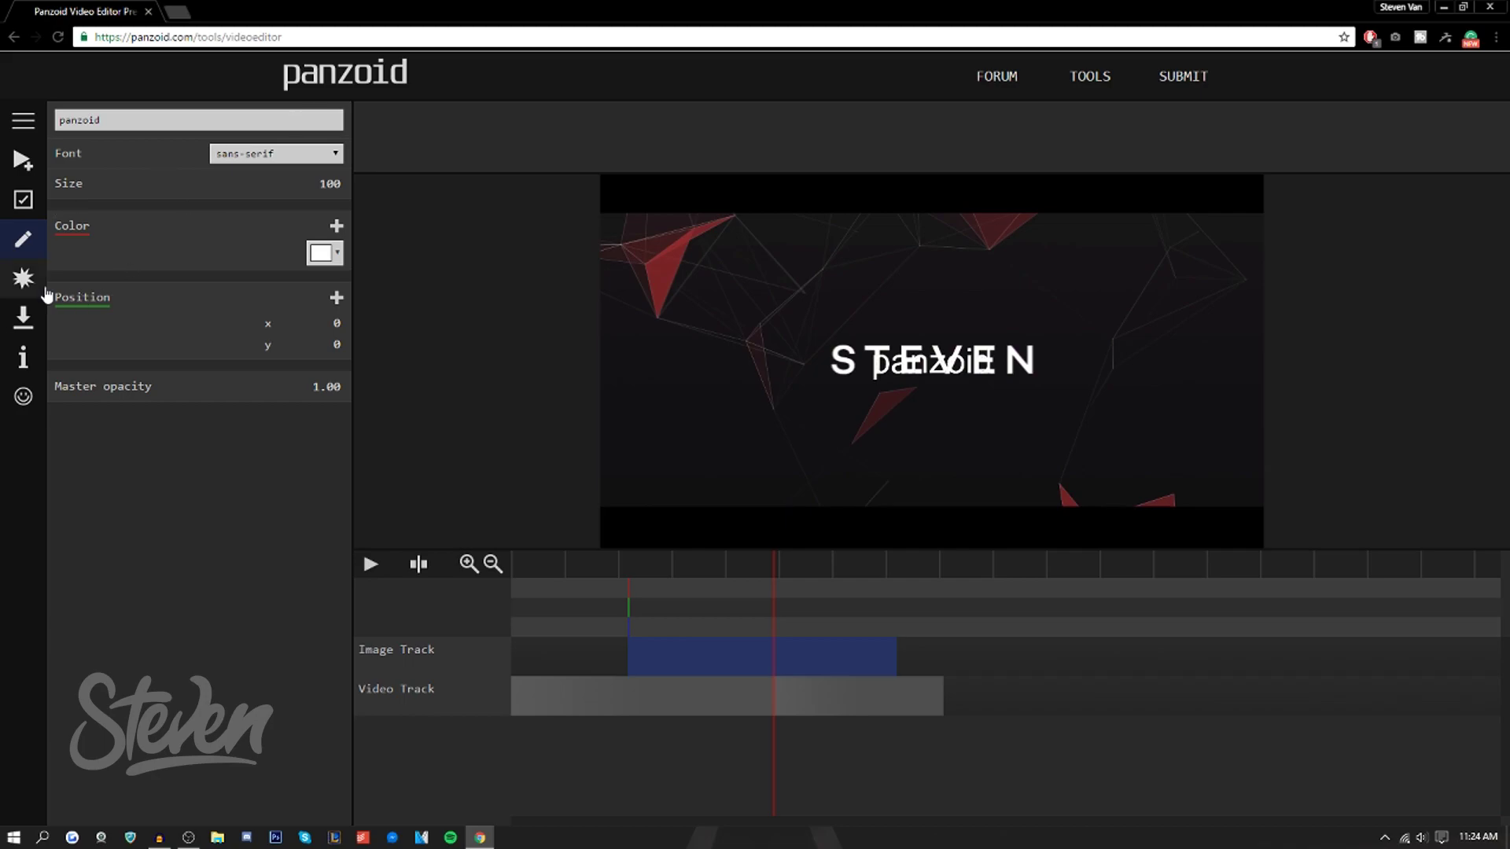
left_click(24, 278)
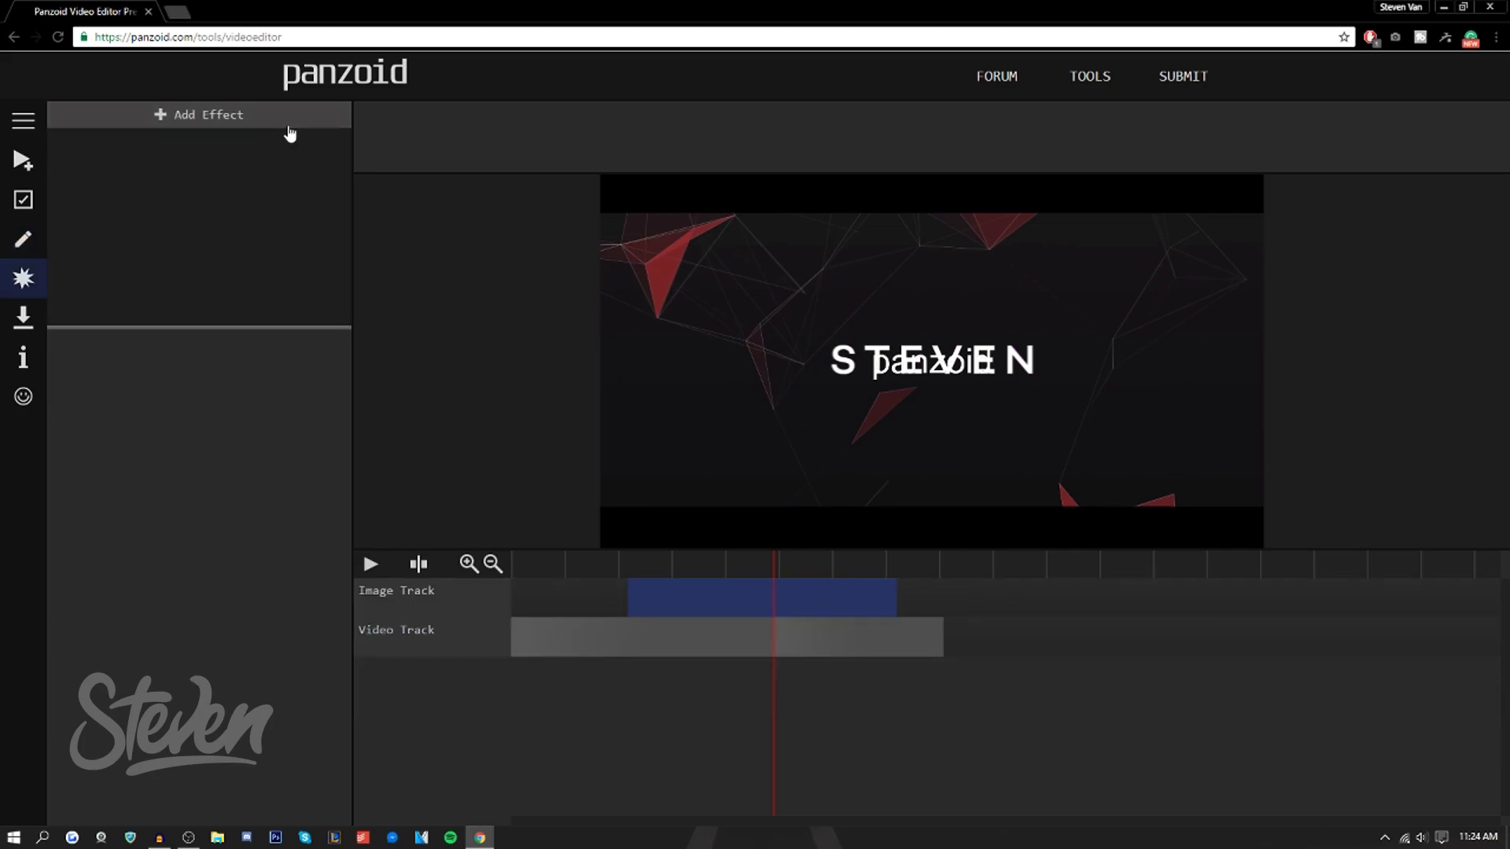
left_click(290, 127)
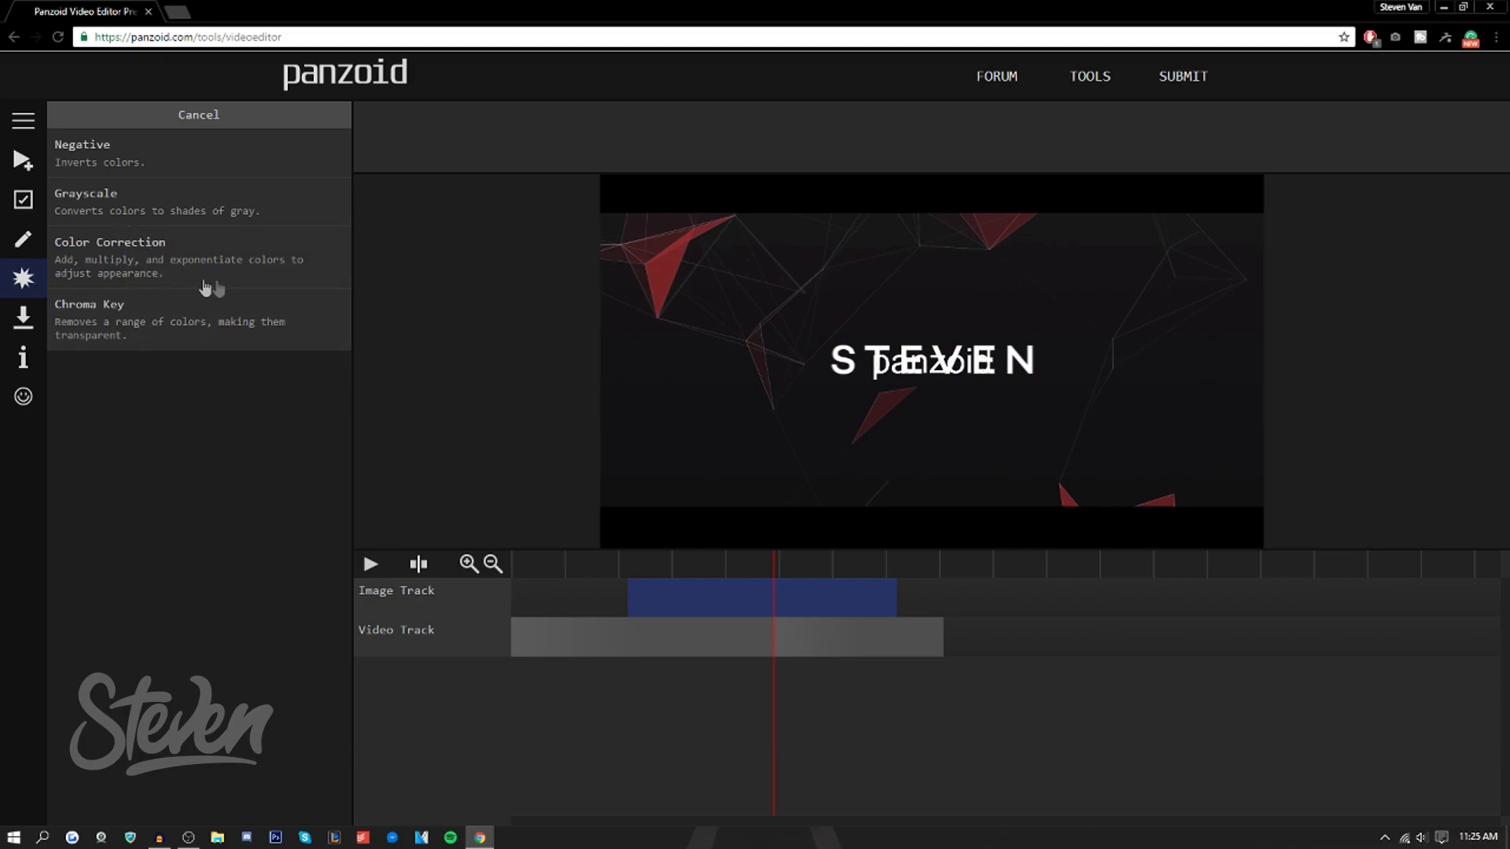
- Add Color Correction to the text clip, raising Power and tinting it magenta
left_click(220, 260)
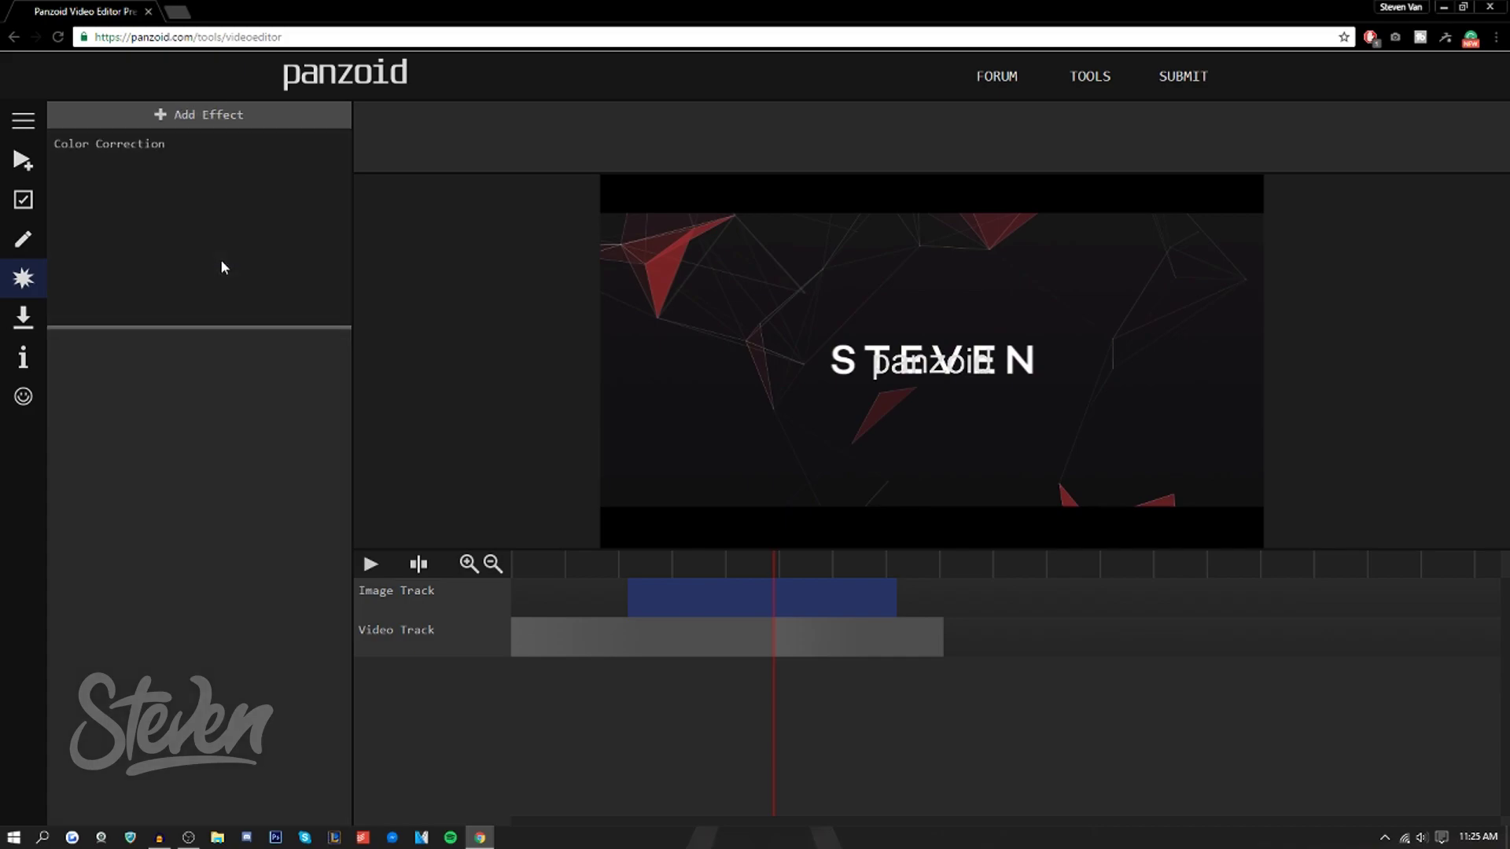
left_click(200, 142)
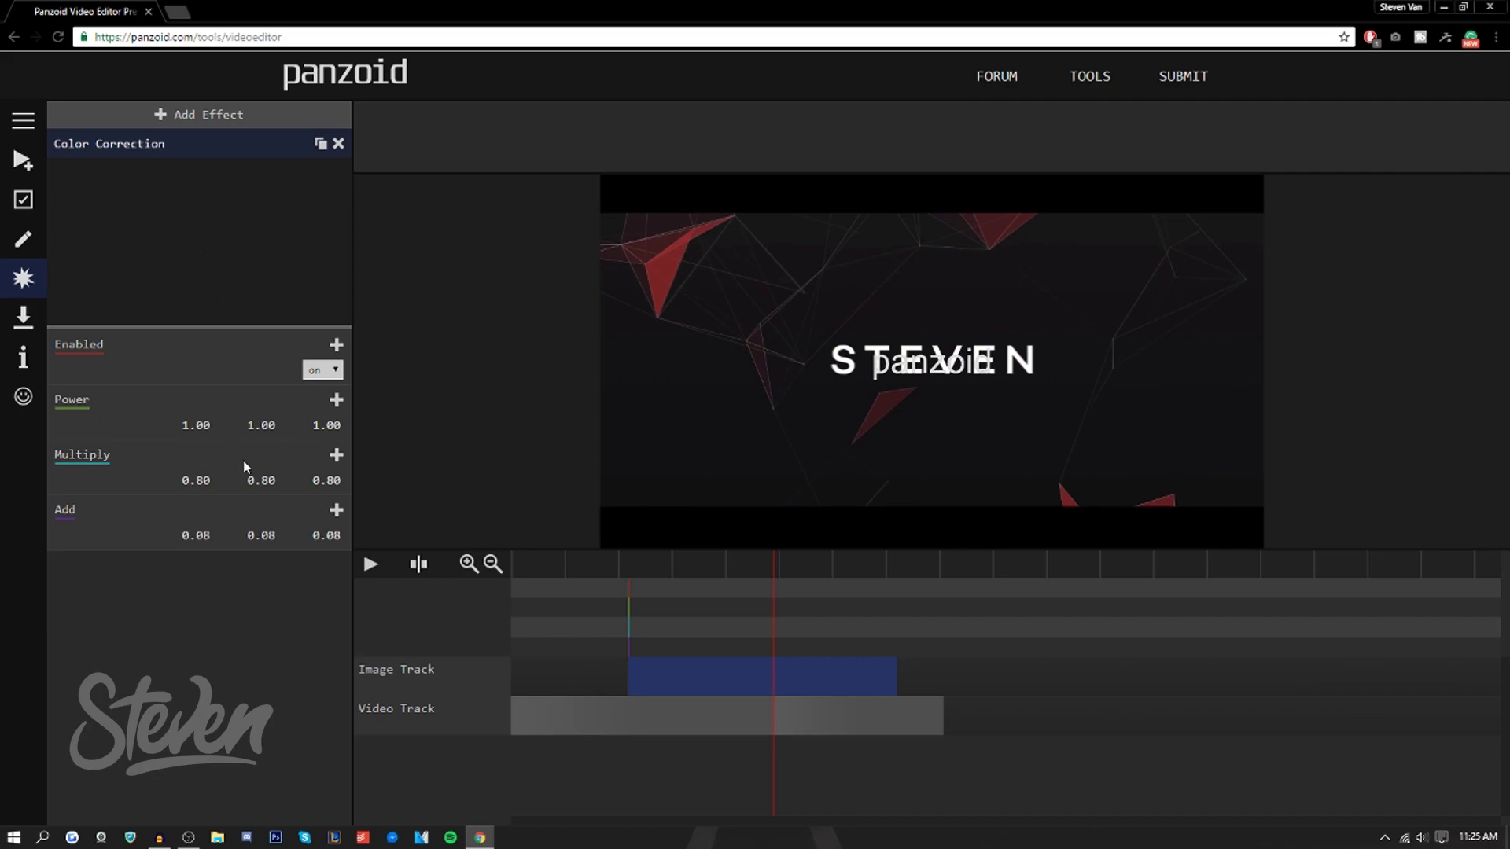
mouse_move(196, 425)
left_mouse_down()
mouse_move(272, 432)
mouse_move(223, 425)
left_mouse_up()
left_click_drag(241, 481, 288, 544)
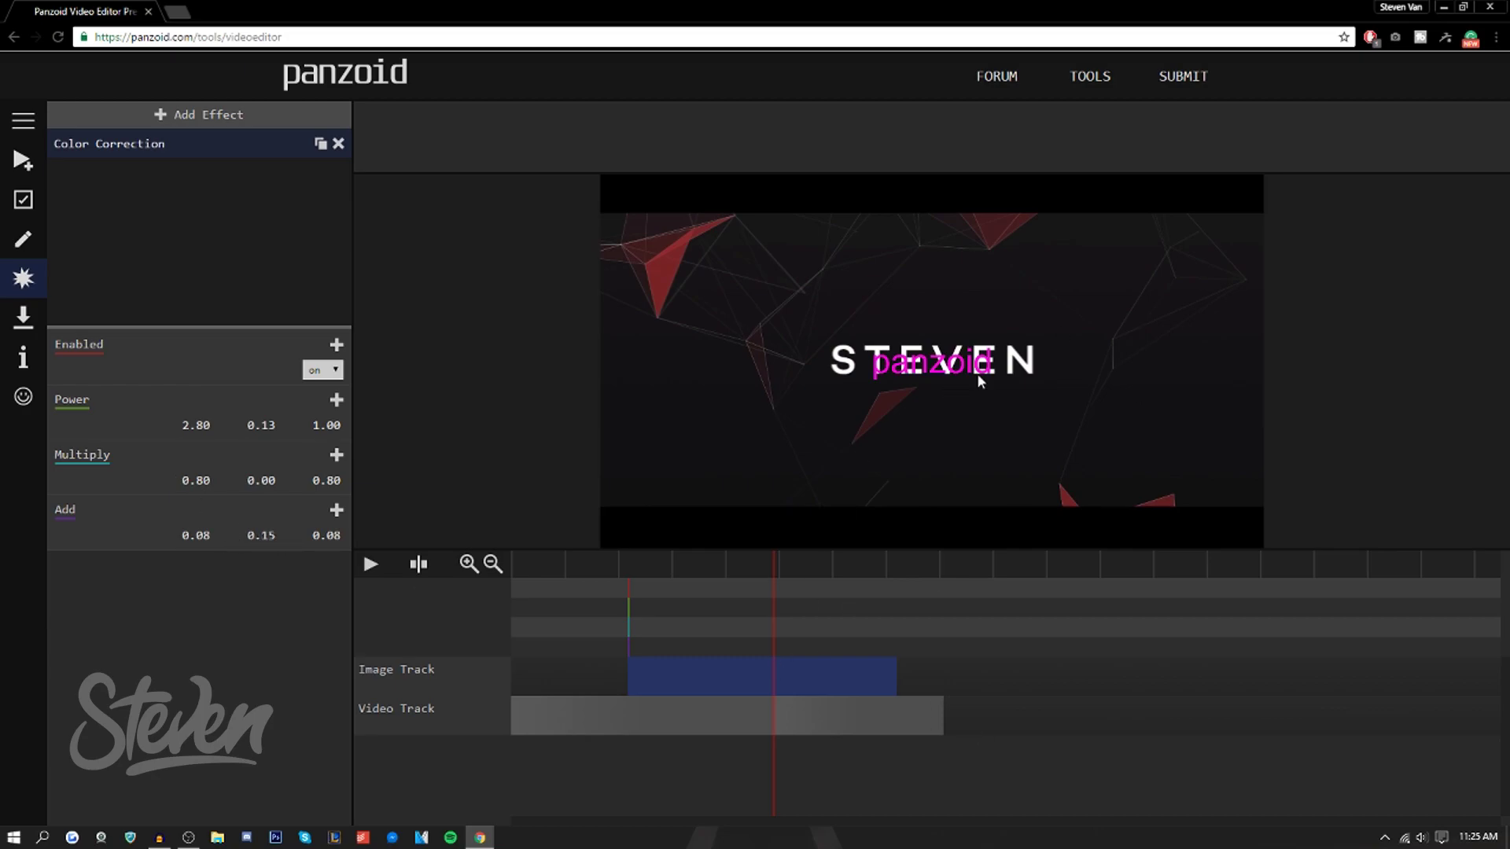
- Apply Color Correction to the intro clip, raising Power to 1.95 for a teal tint
left_click(570, 710)
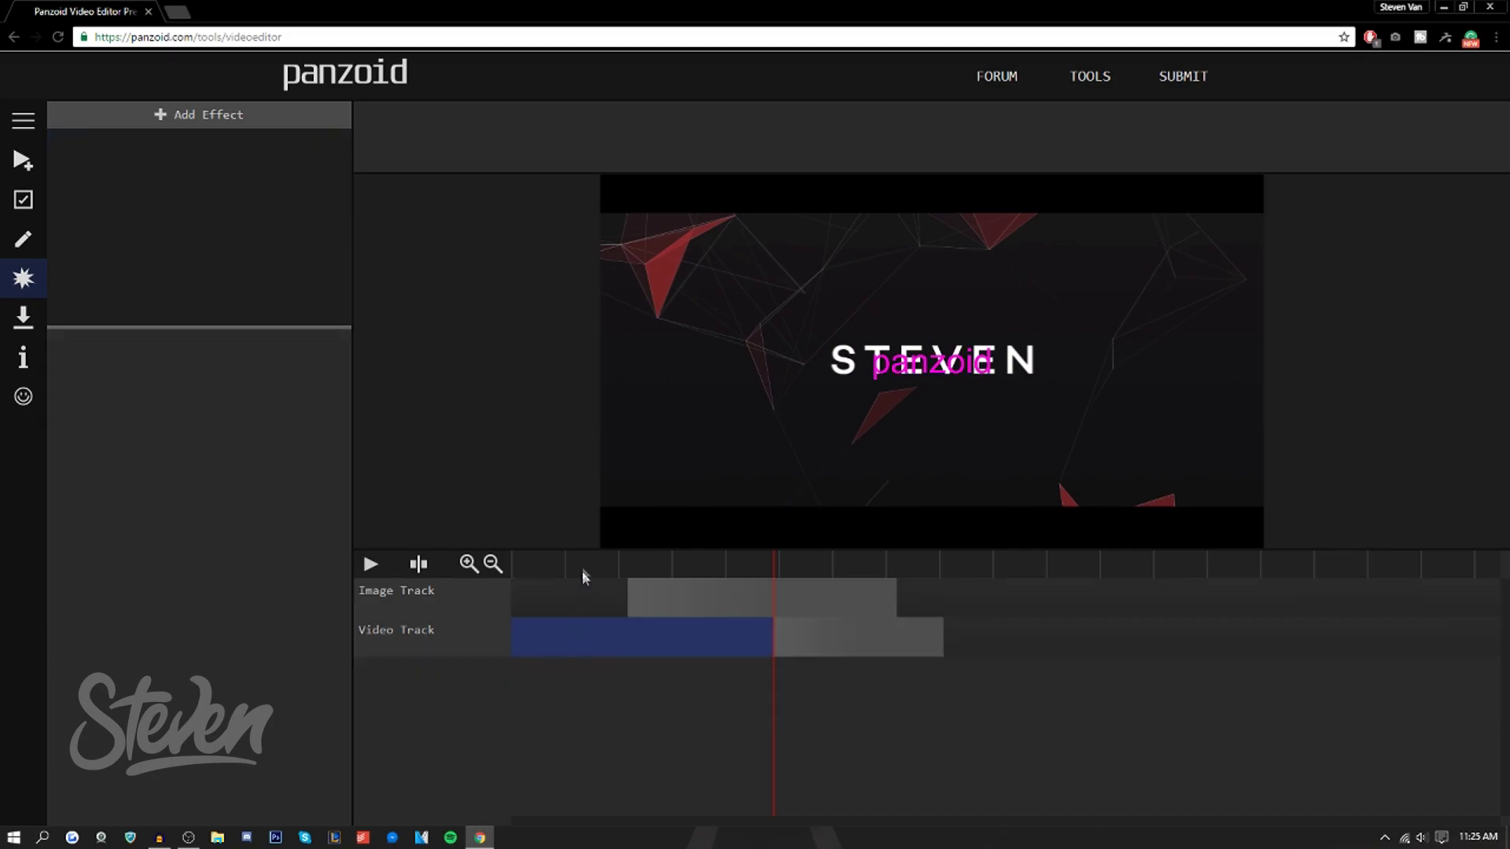
left_click(552, 578)
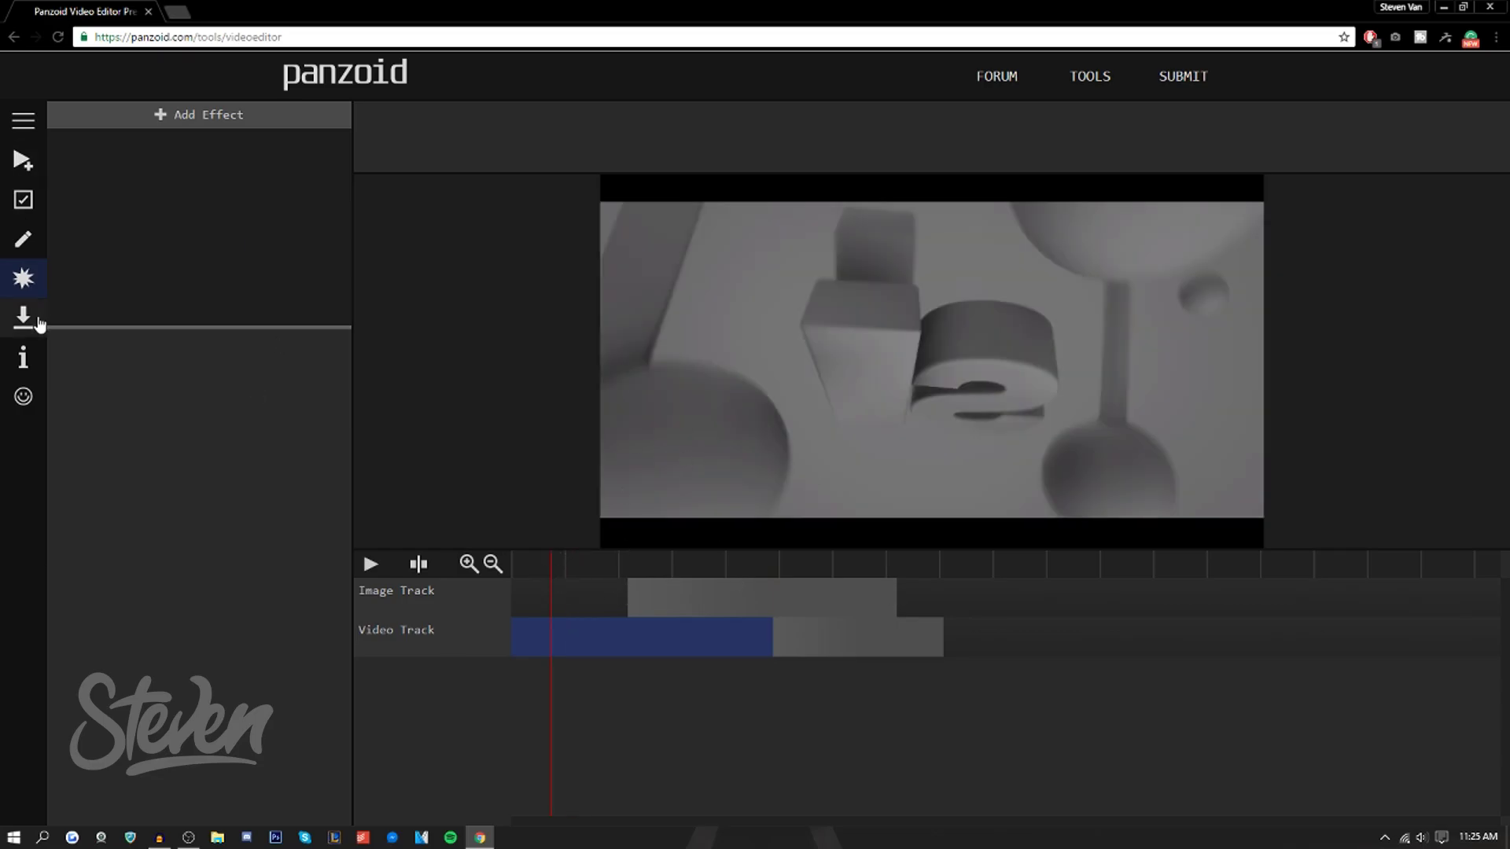
left_click(139, 114)
left_click(190, 265)
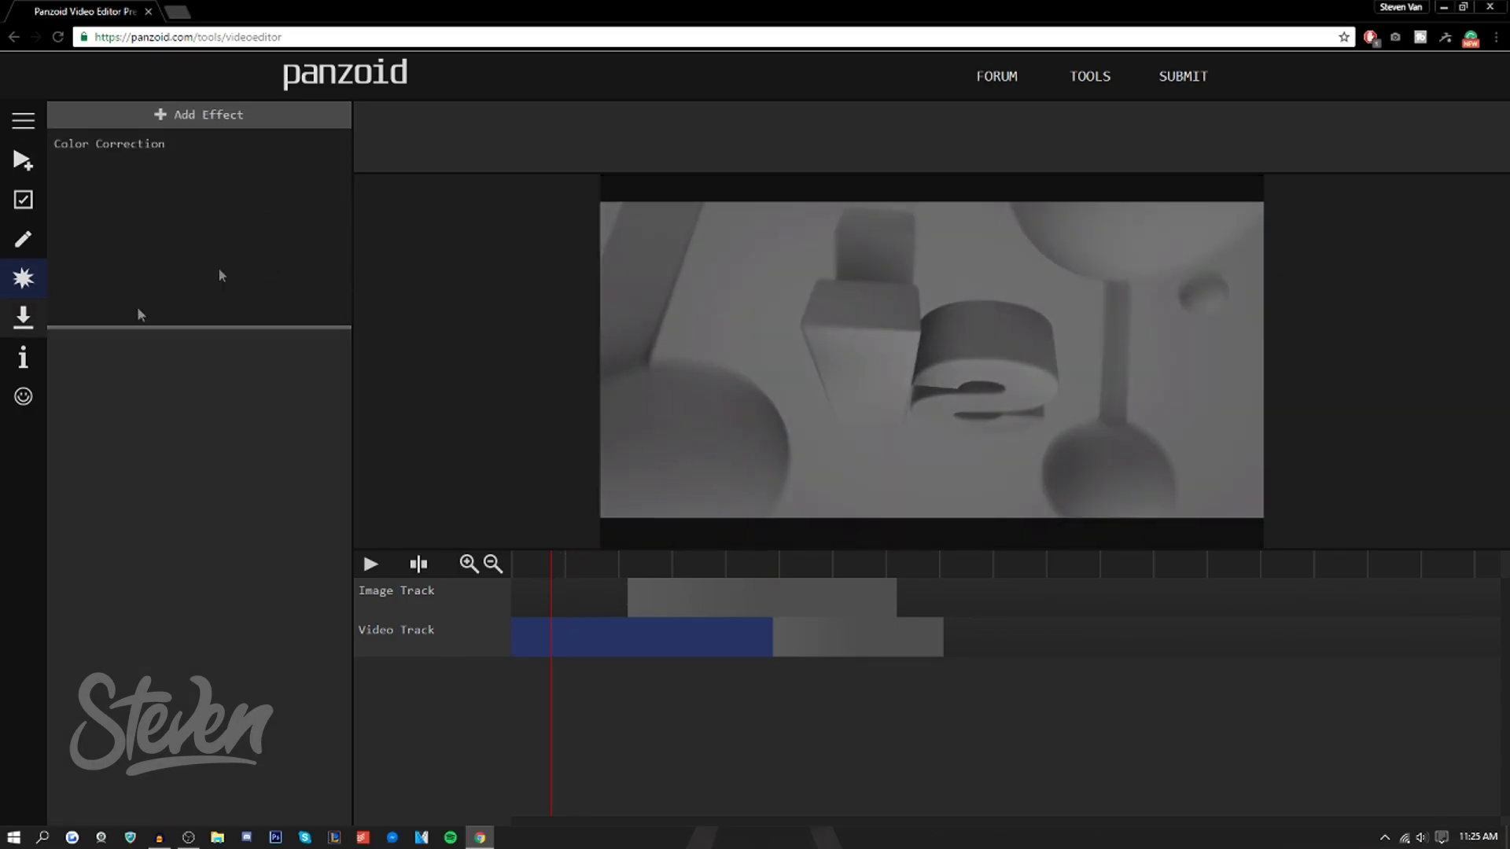
left_click(226, 155)
key("super+Tab")
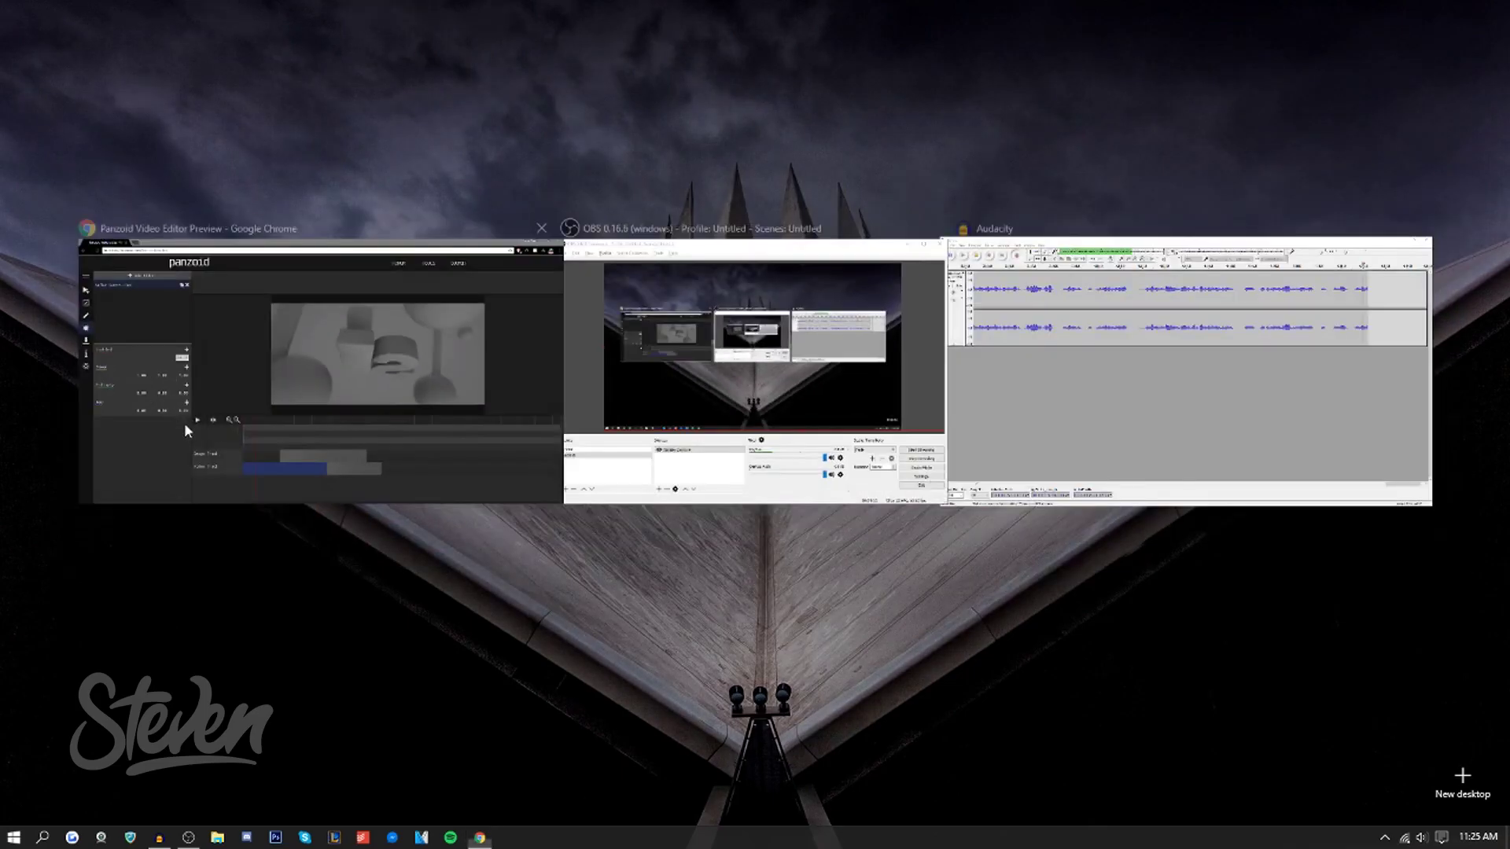
left_click(184, 422)
left_click_drag(219, 442, 288, 440)
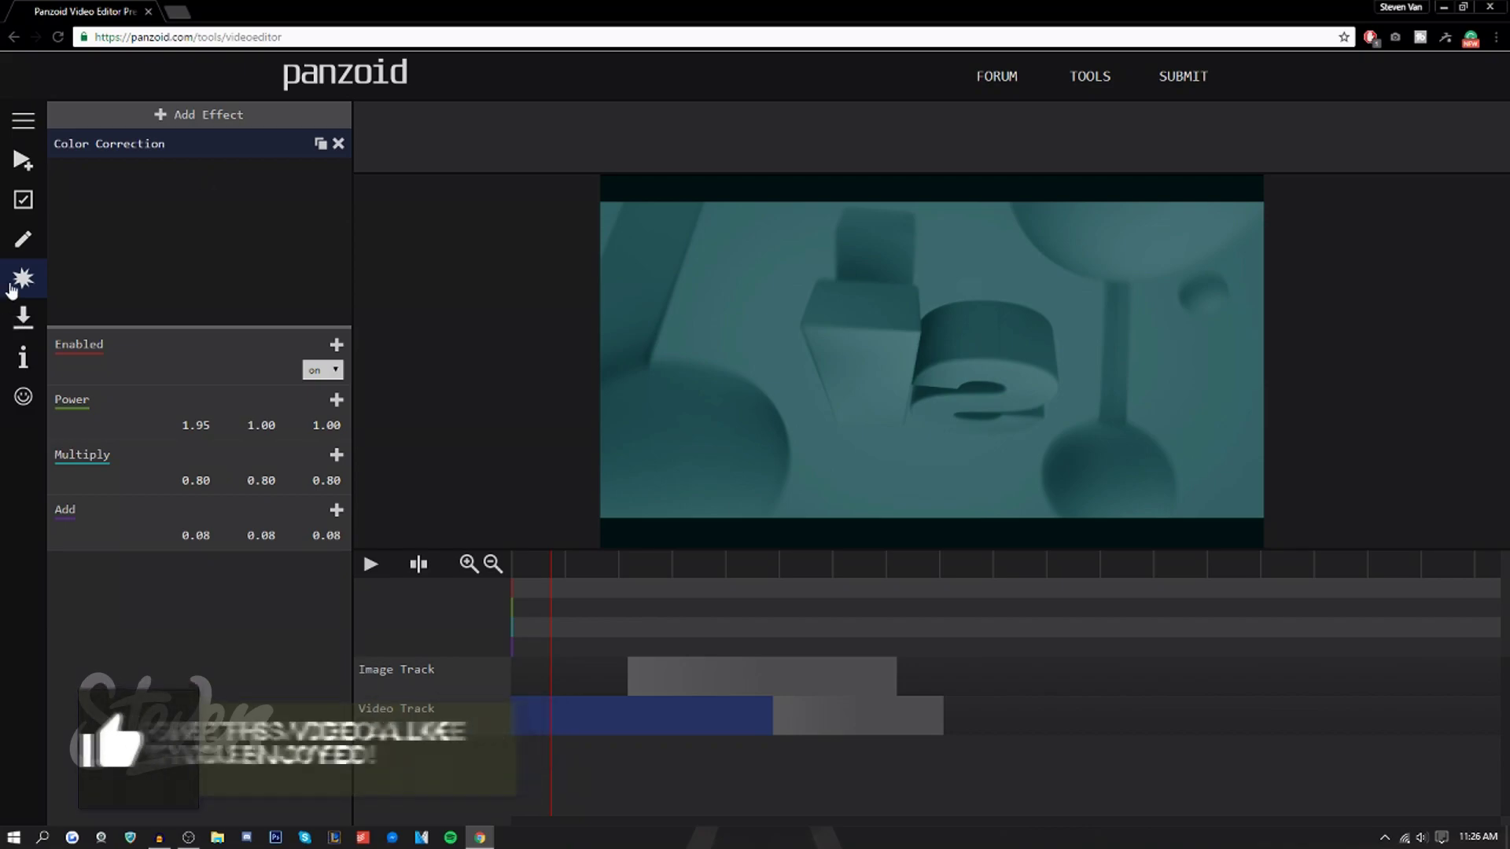
- Import Outro.mp4 and drop it on a new track after the intro
left_click(24, 161)
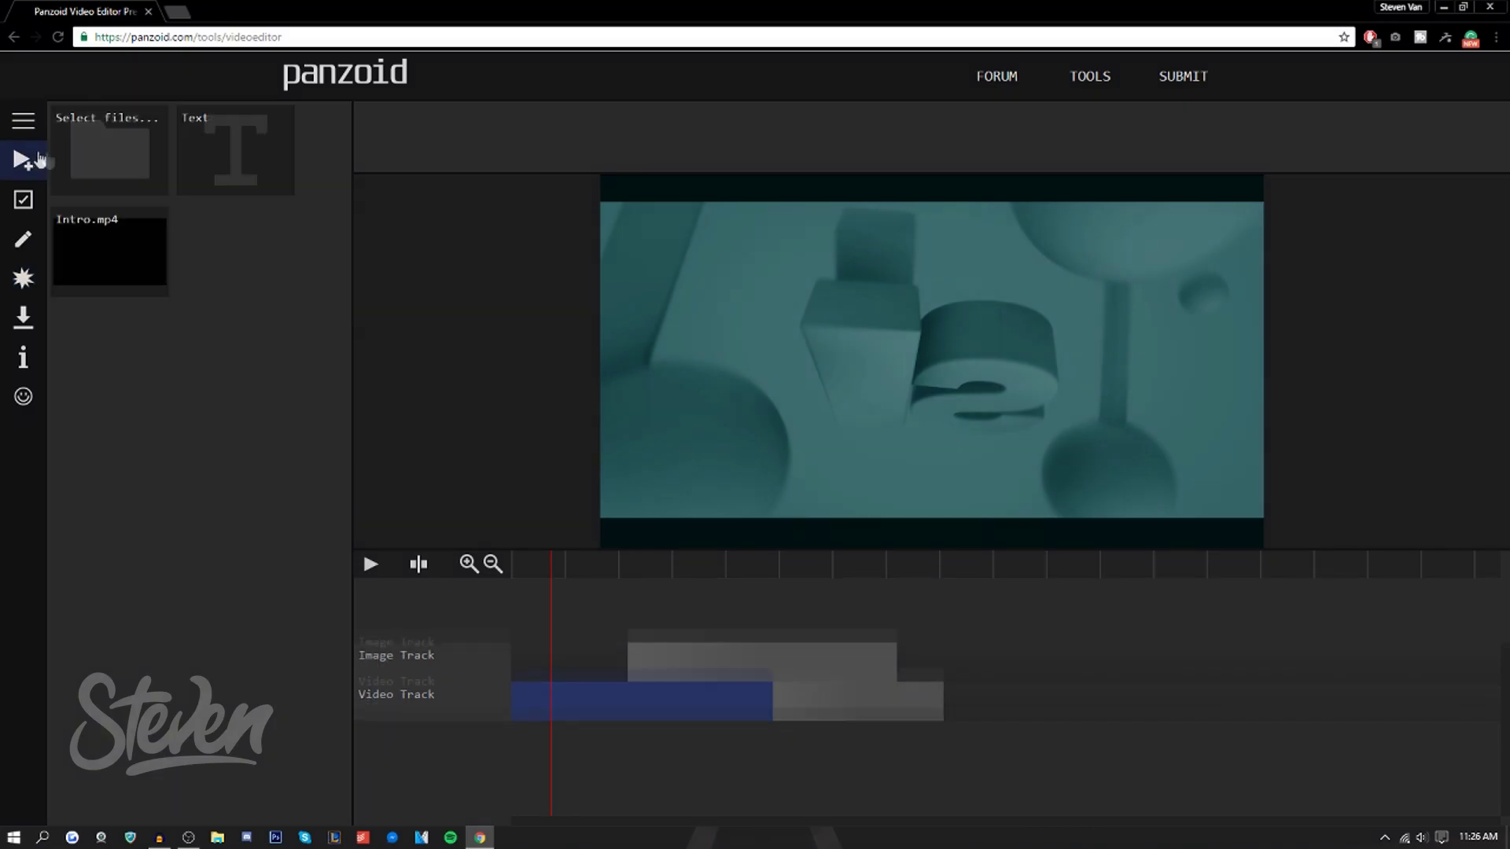
left_click(125, 163)
double_click(270, 111)
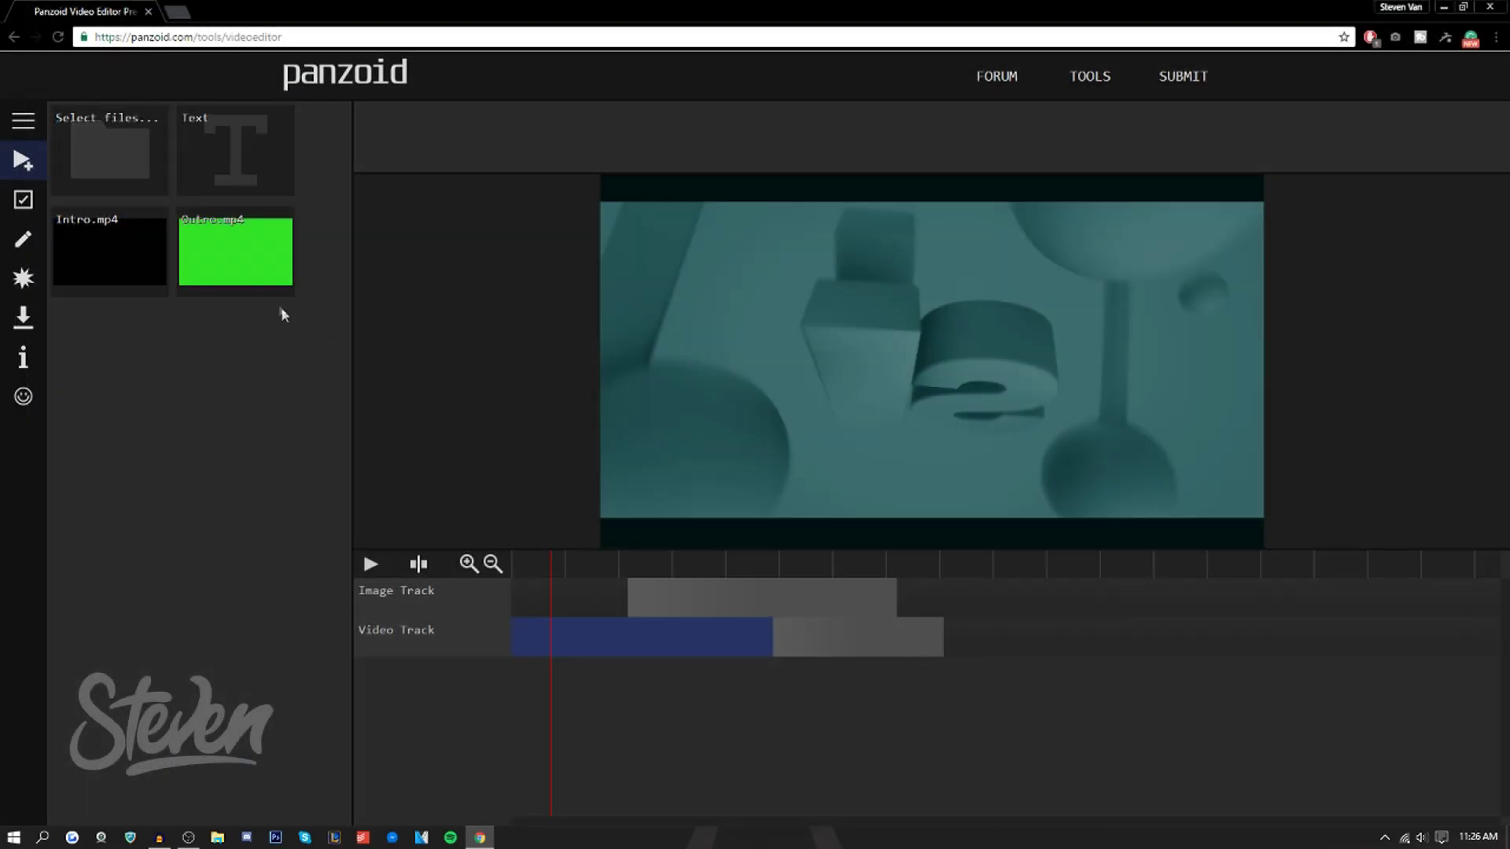
left_click_drag(276, 285, 1017, 570)
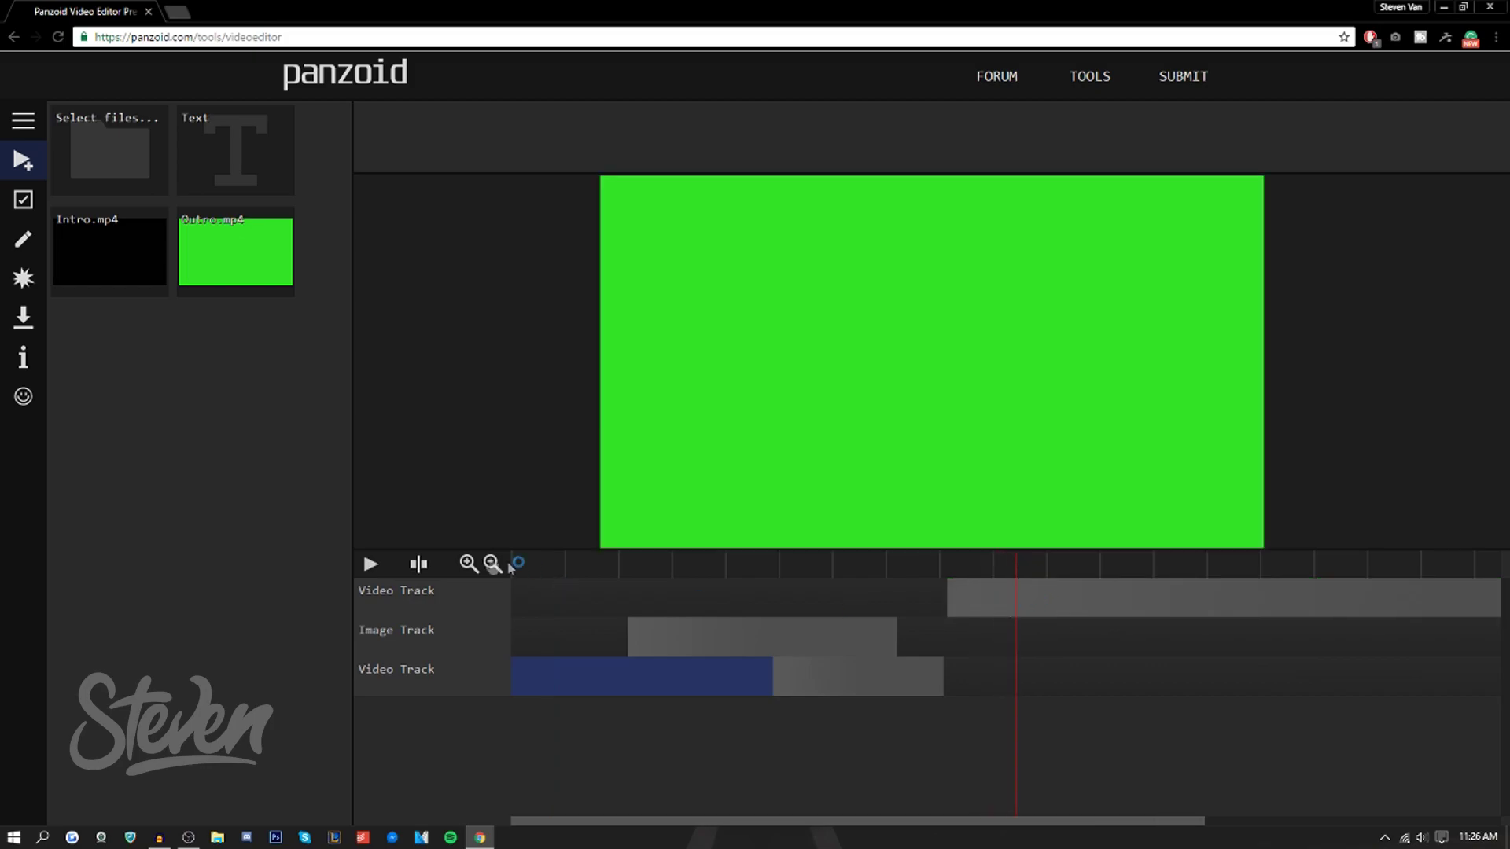
- Play the project to preview the outro, then select the outro clip
left_click(371, 564)
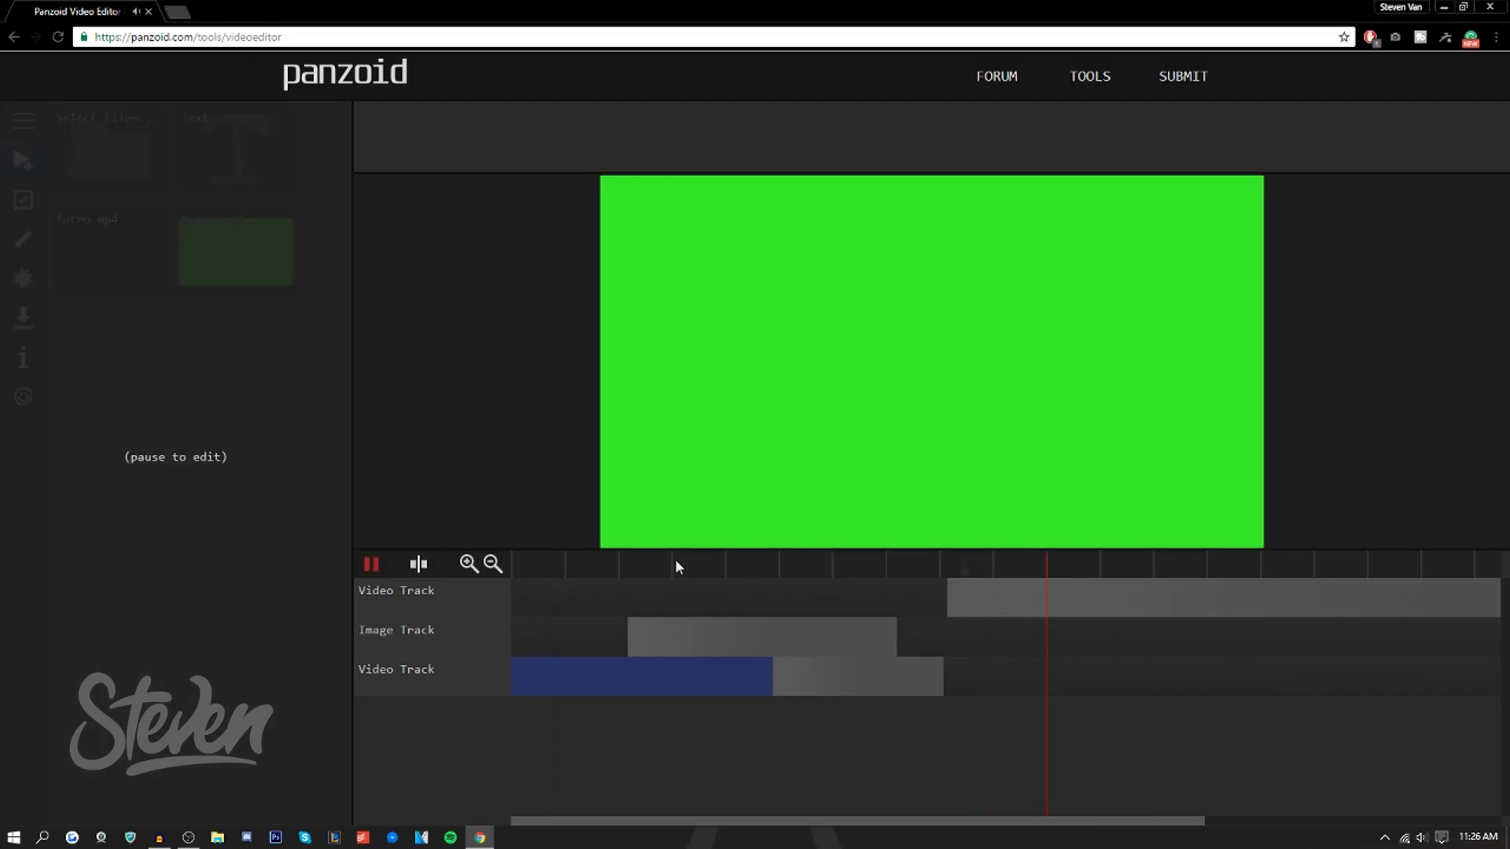
left_click(371, 564)
left_click(1406, 568)
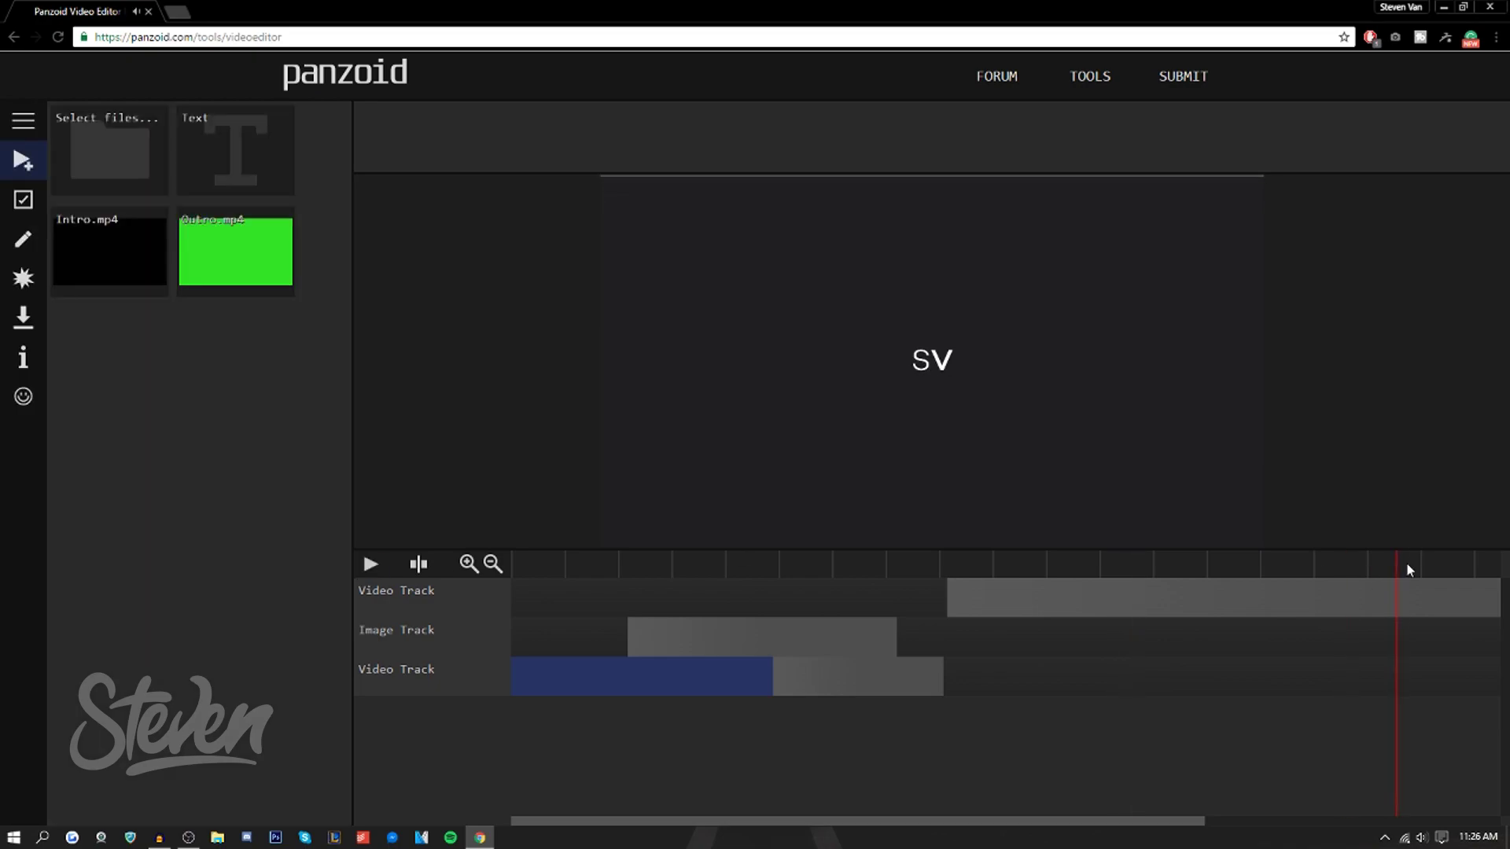
left_click(371, 564)
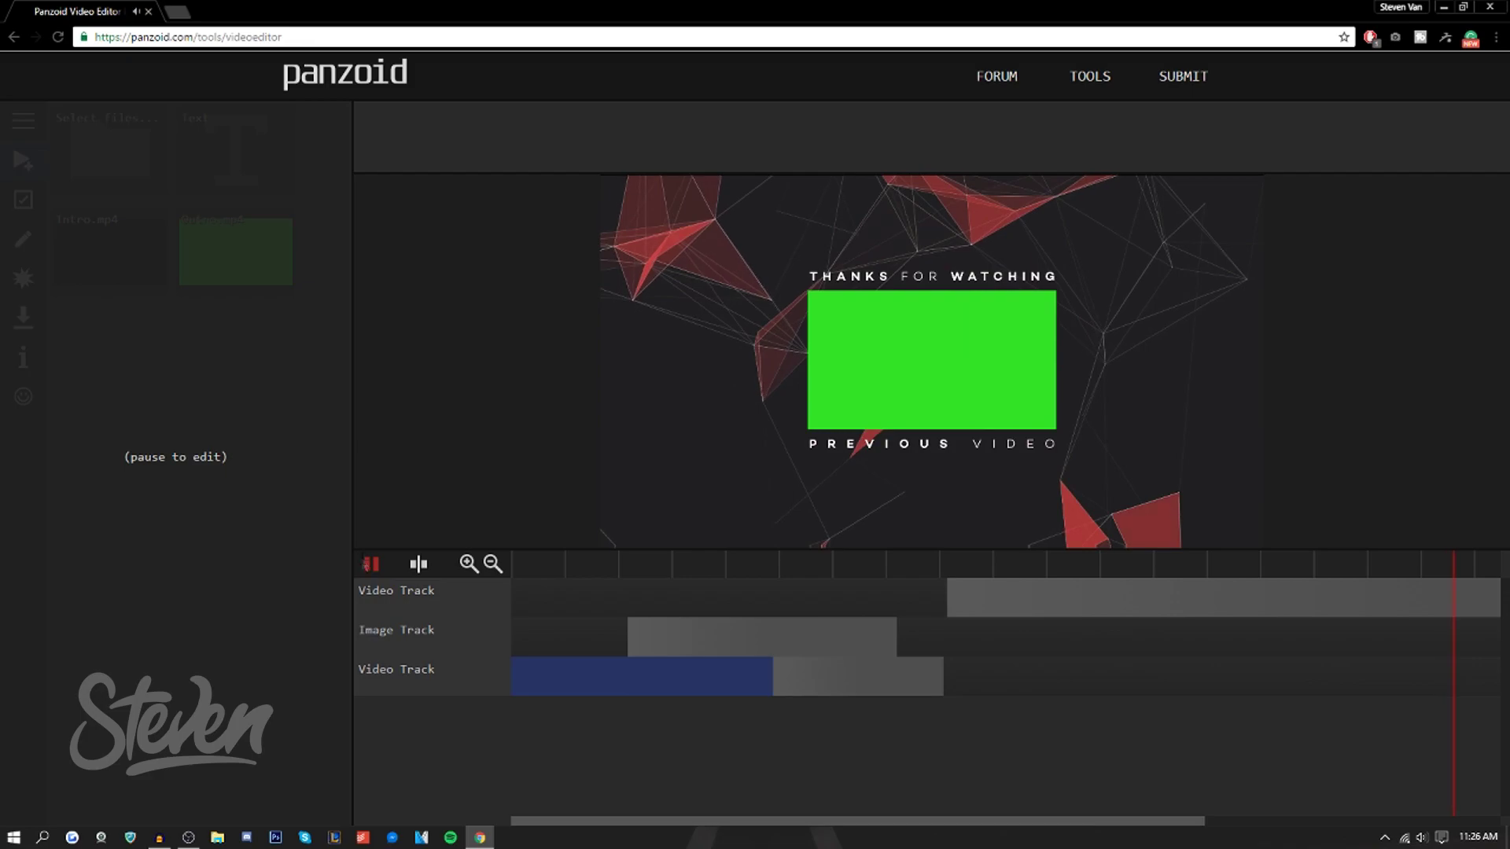
key("space")
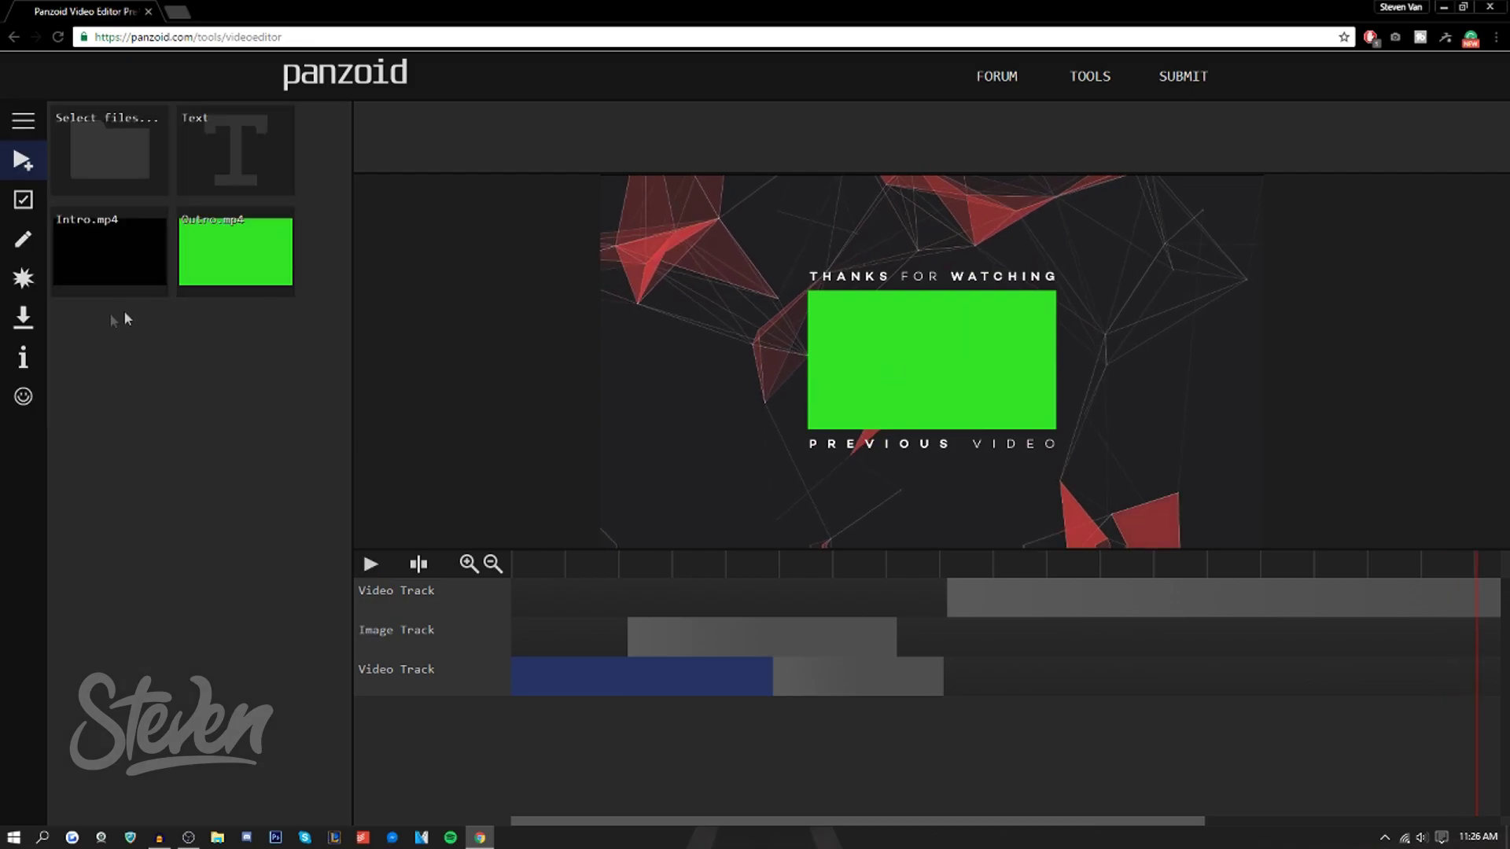
left_click(24, 278)
left_click(1247, 678)
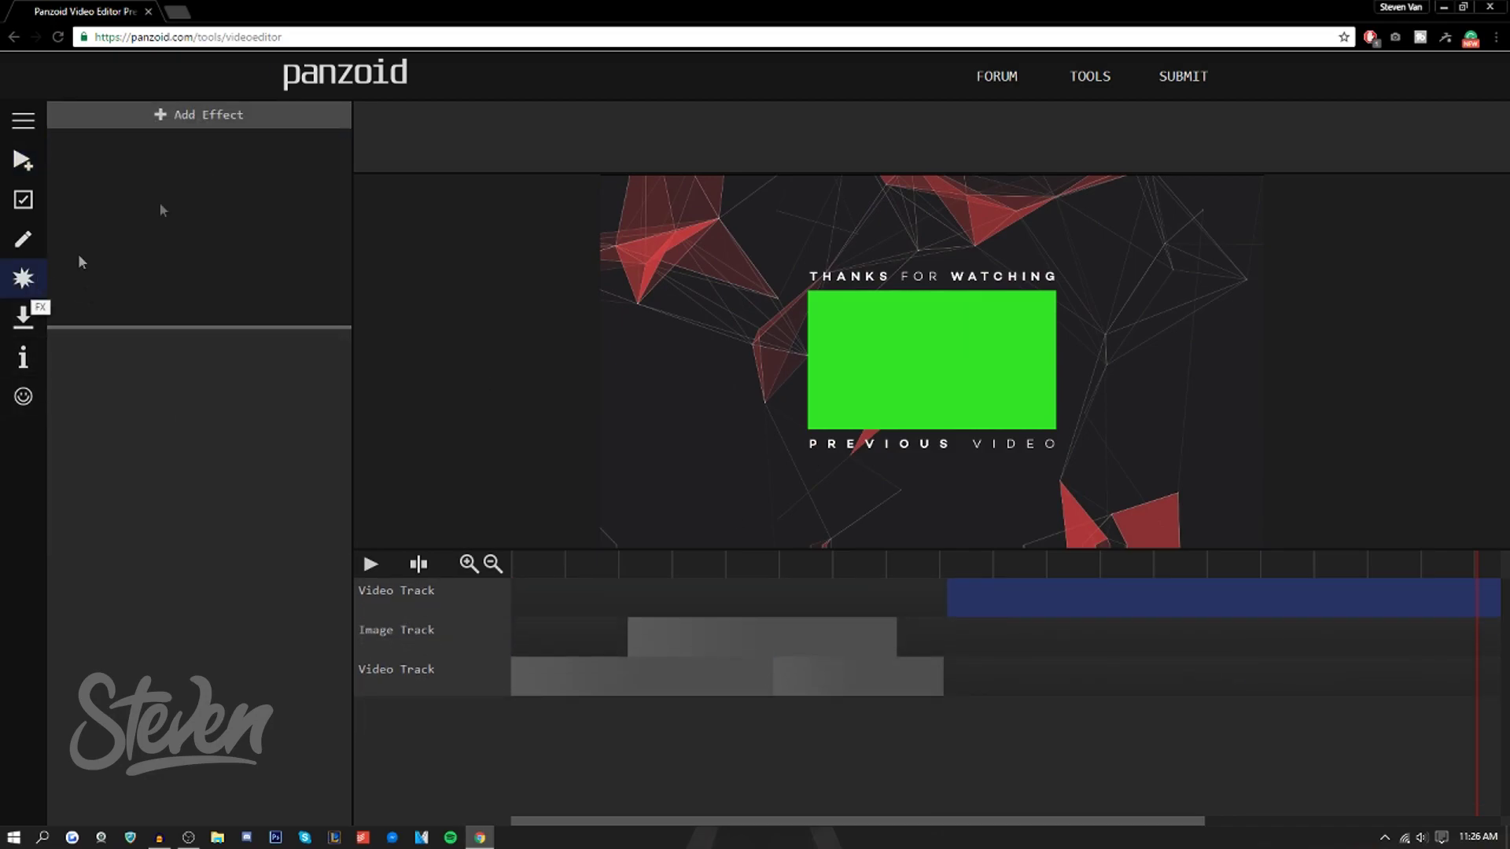
- Add a Chroma Key effect to the outro clip and preview several timeline frames
left_click(241, 114)
left_click(146, 312)
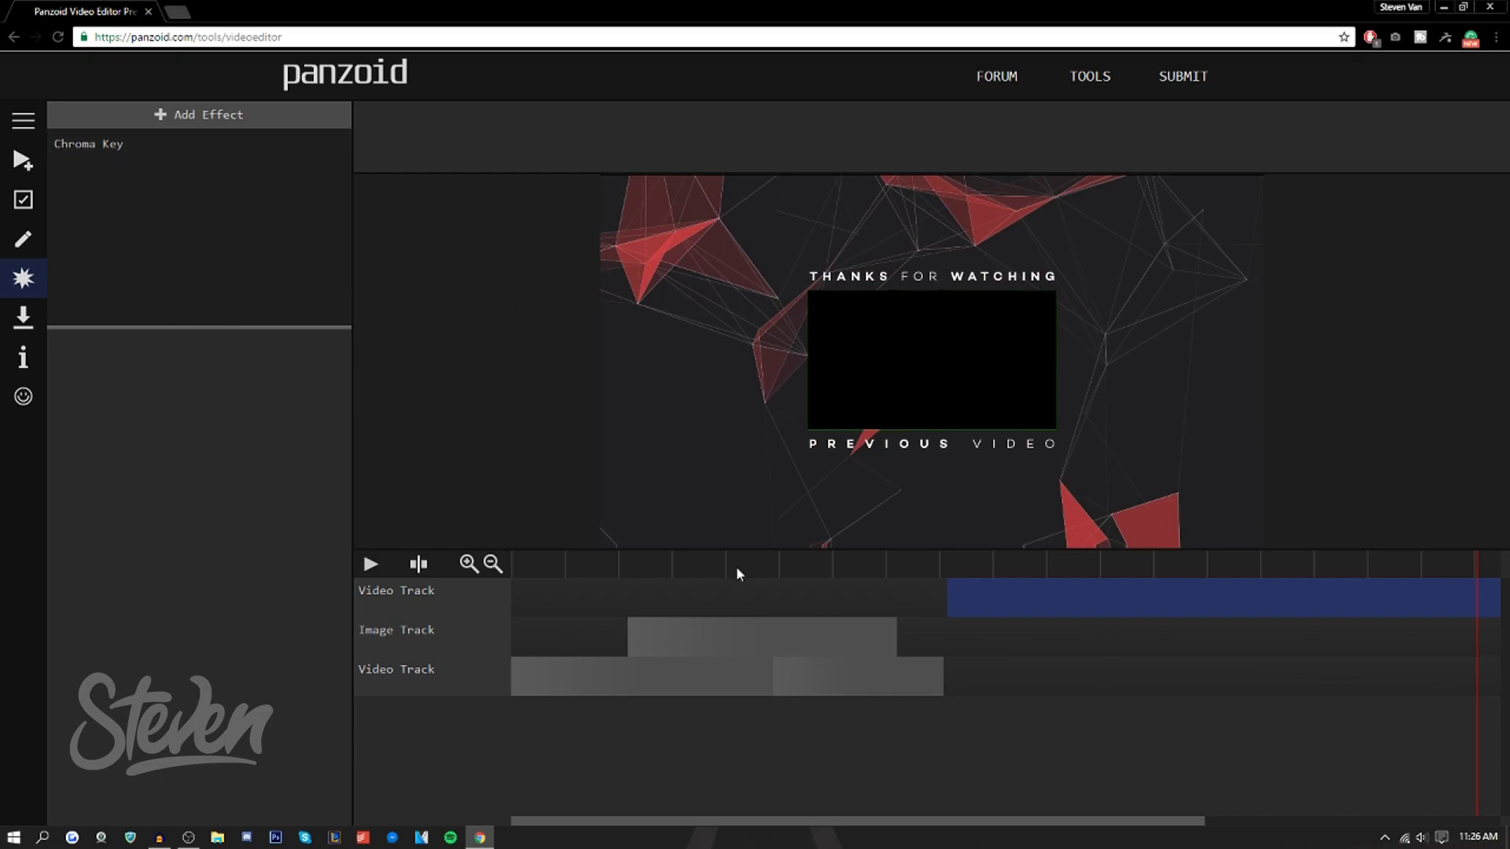
left_click(693, 565)
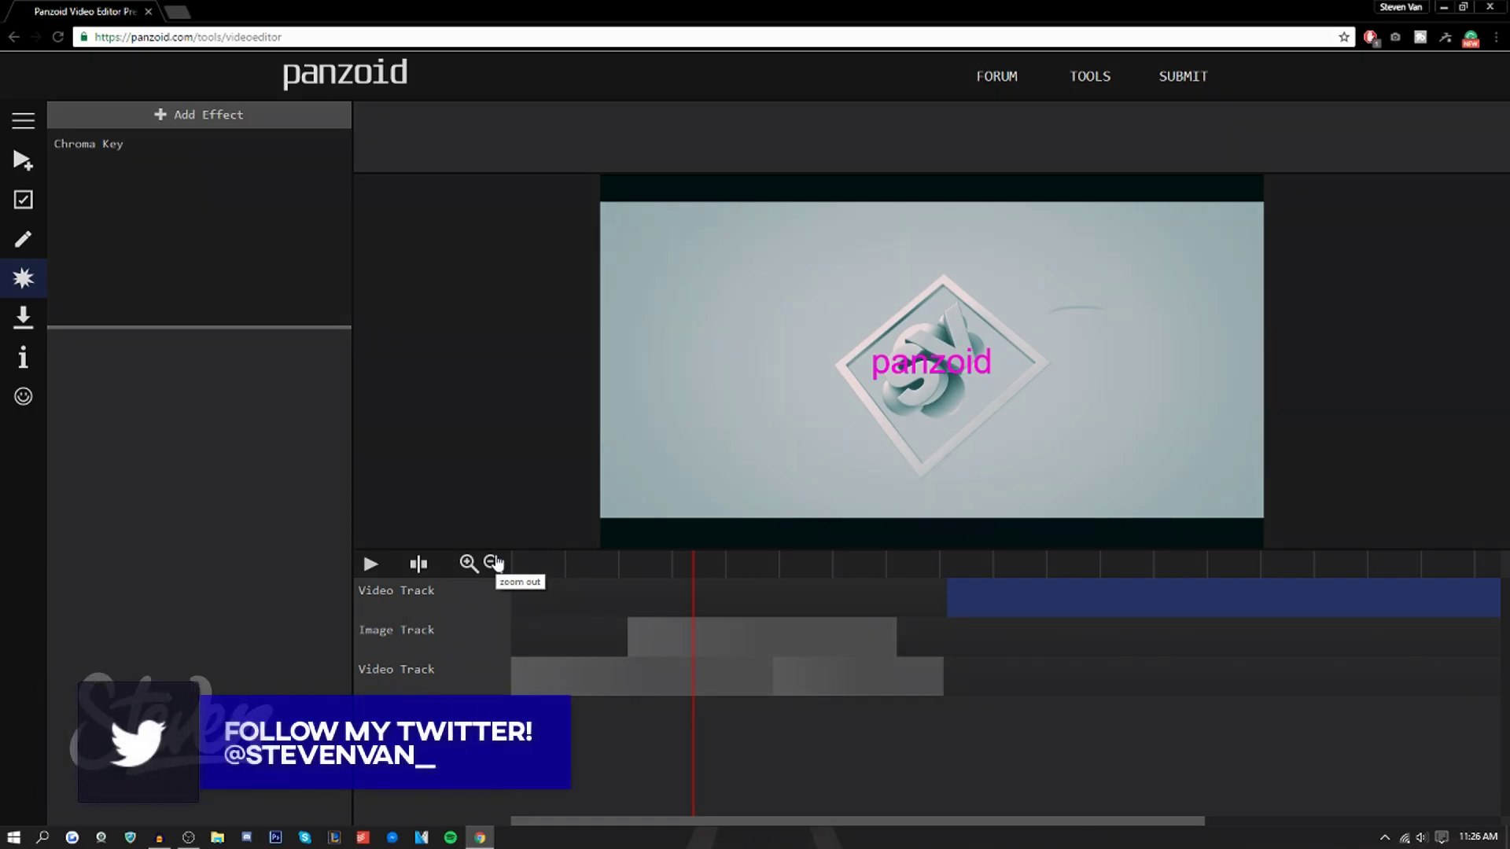
left_click(1047, 564)
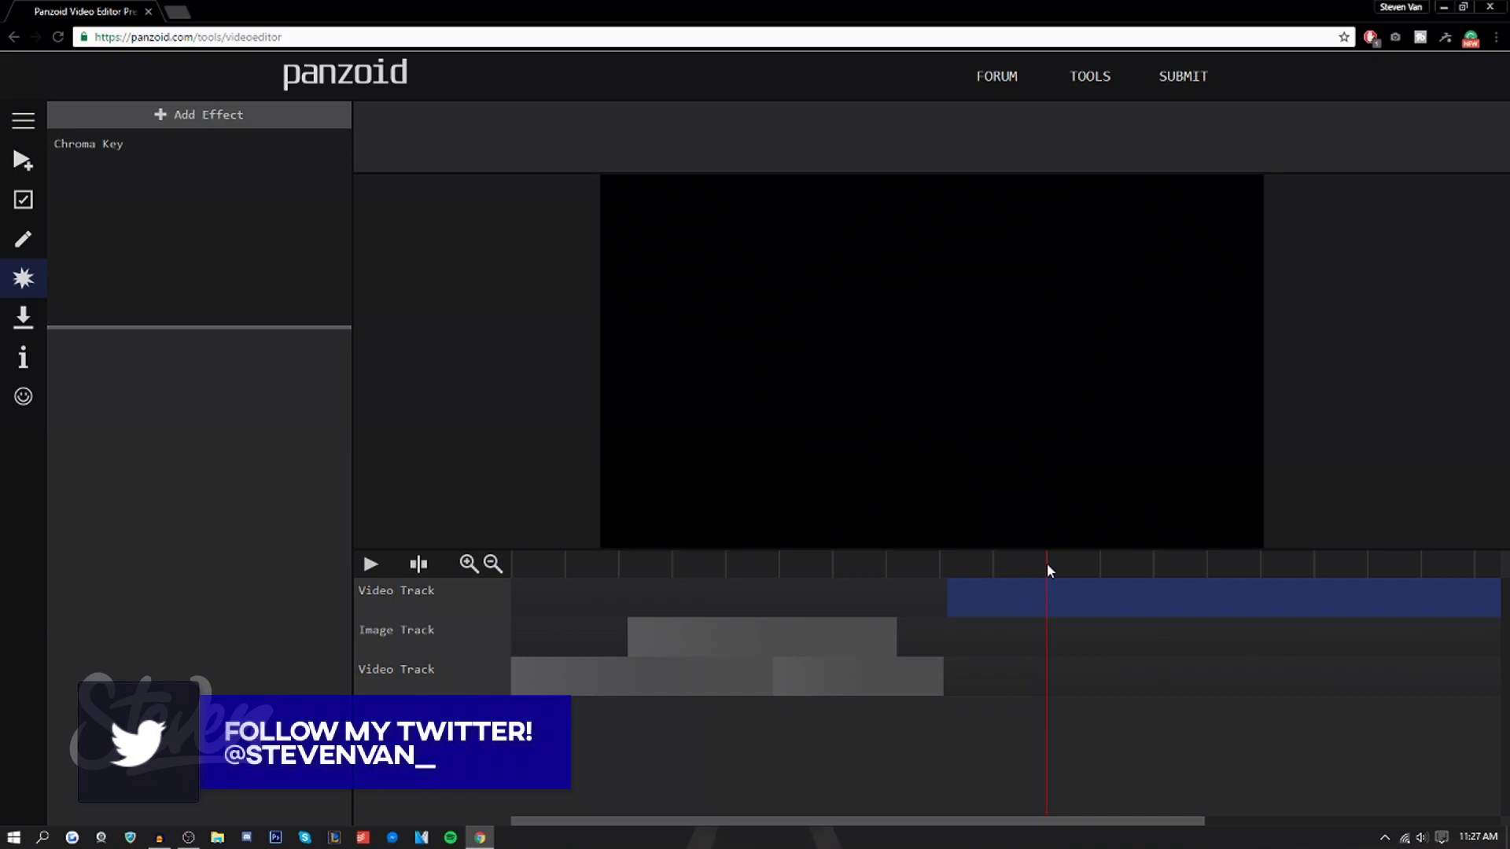
left_click(774, 563)
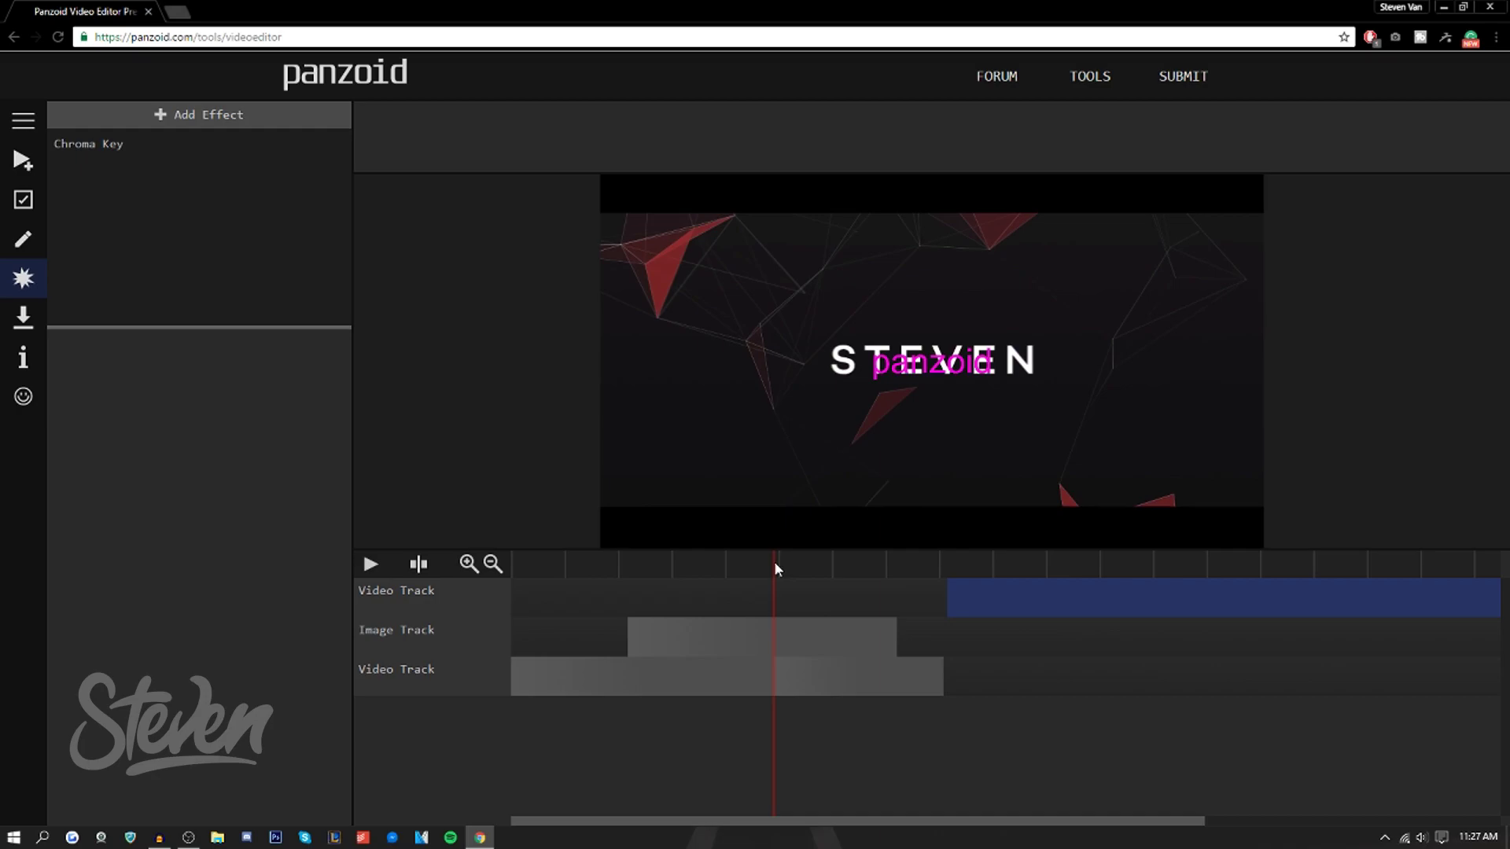
- Keep .mkv (vp8/opus) format and balanced mode in the download settings
left_click(23, 318)
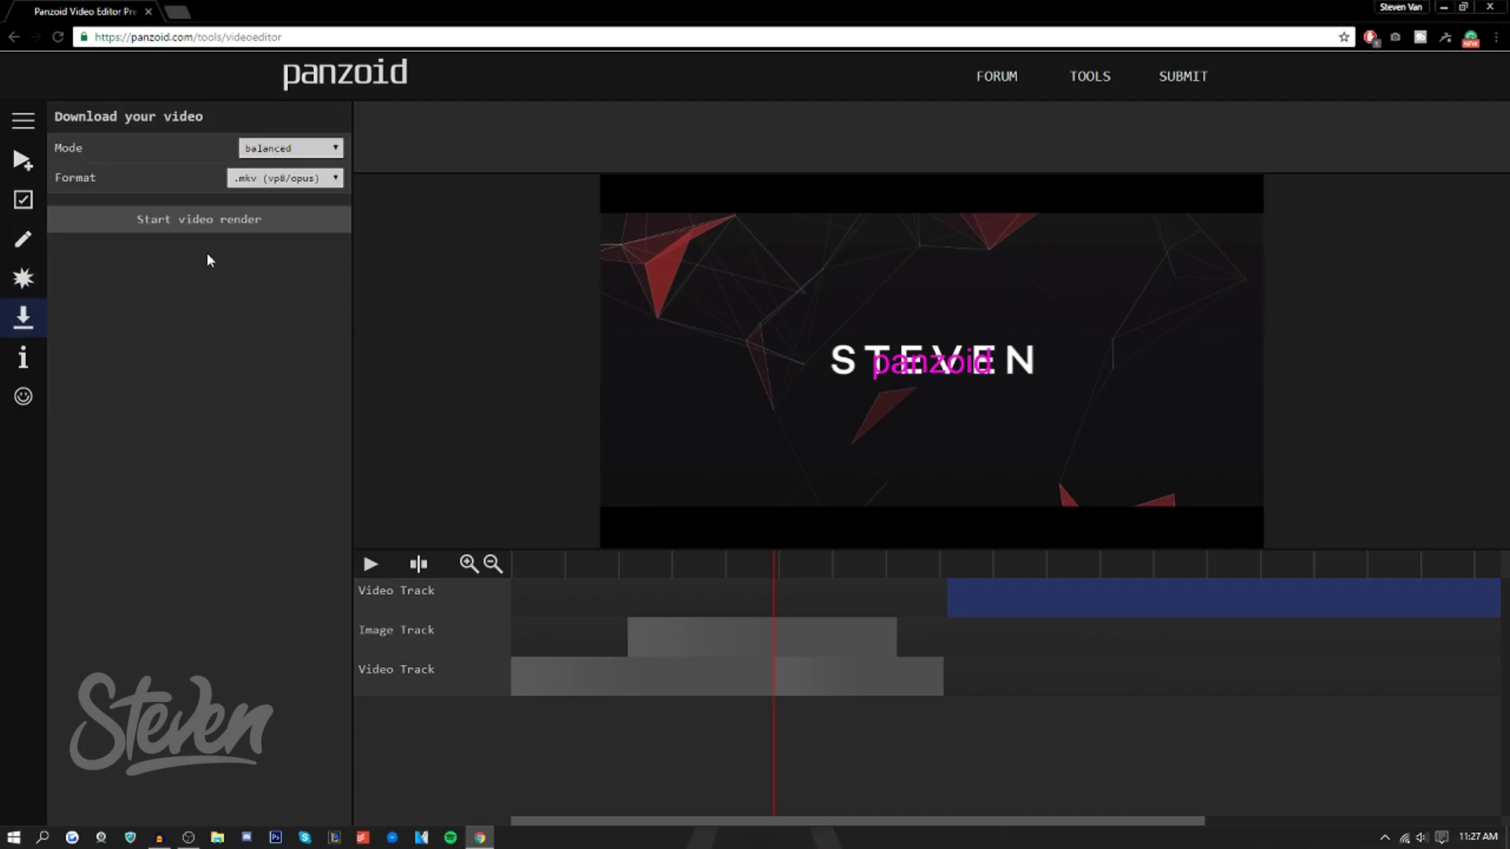
left_click(247, 186)
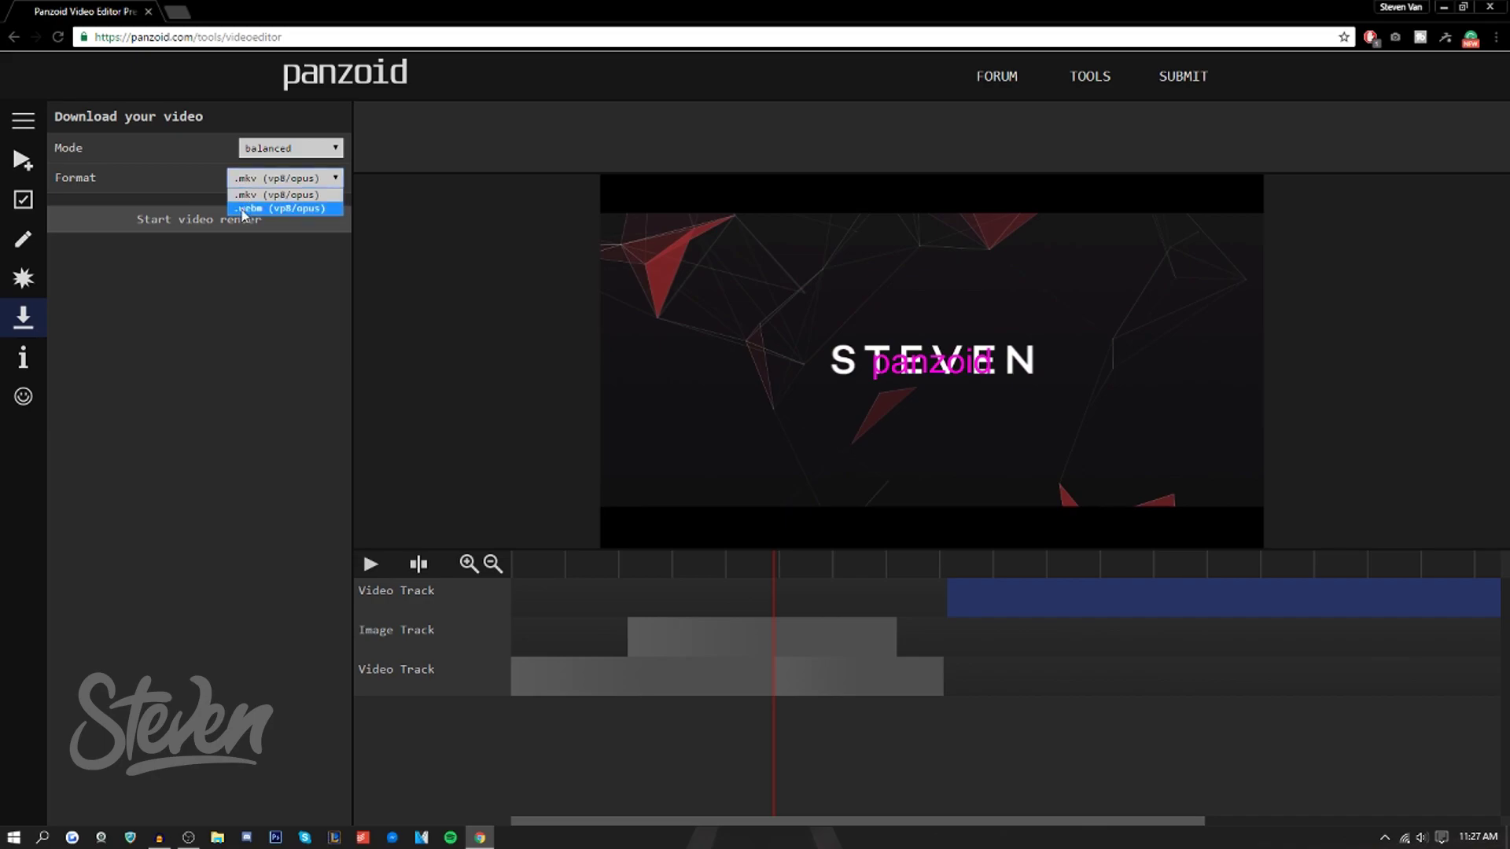
left_click(245, 208)
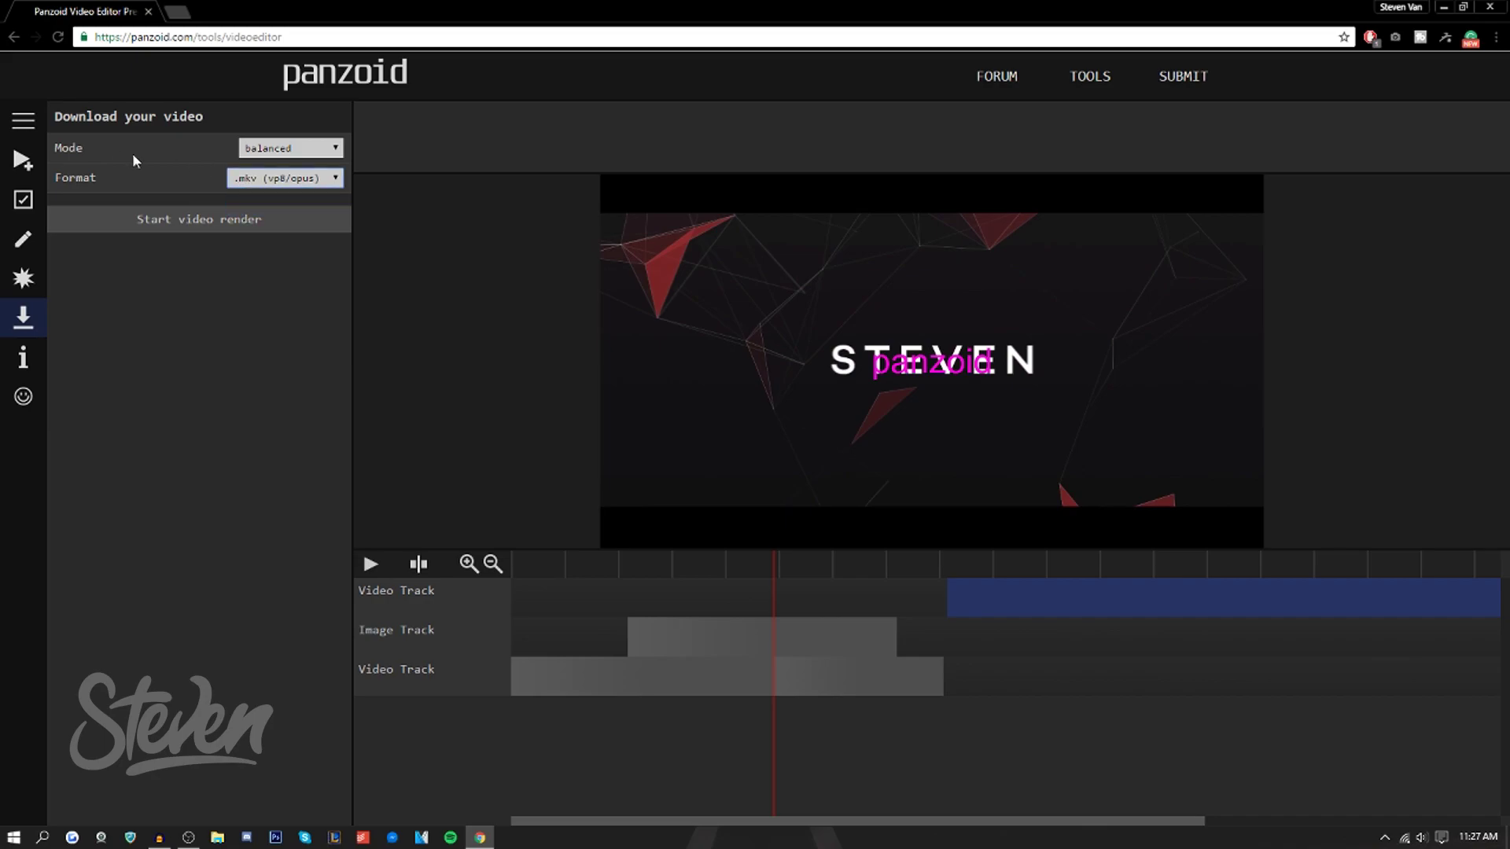
left_click(252, 149)
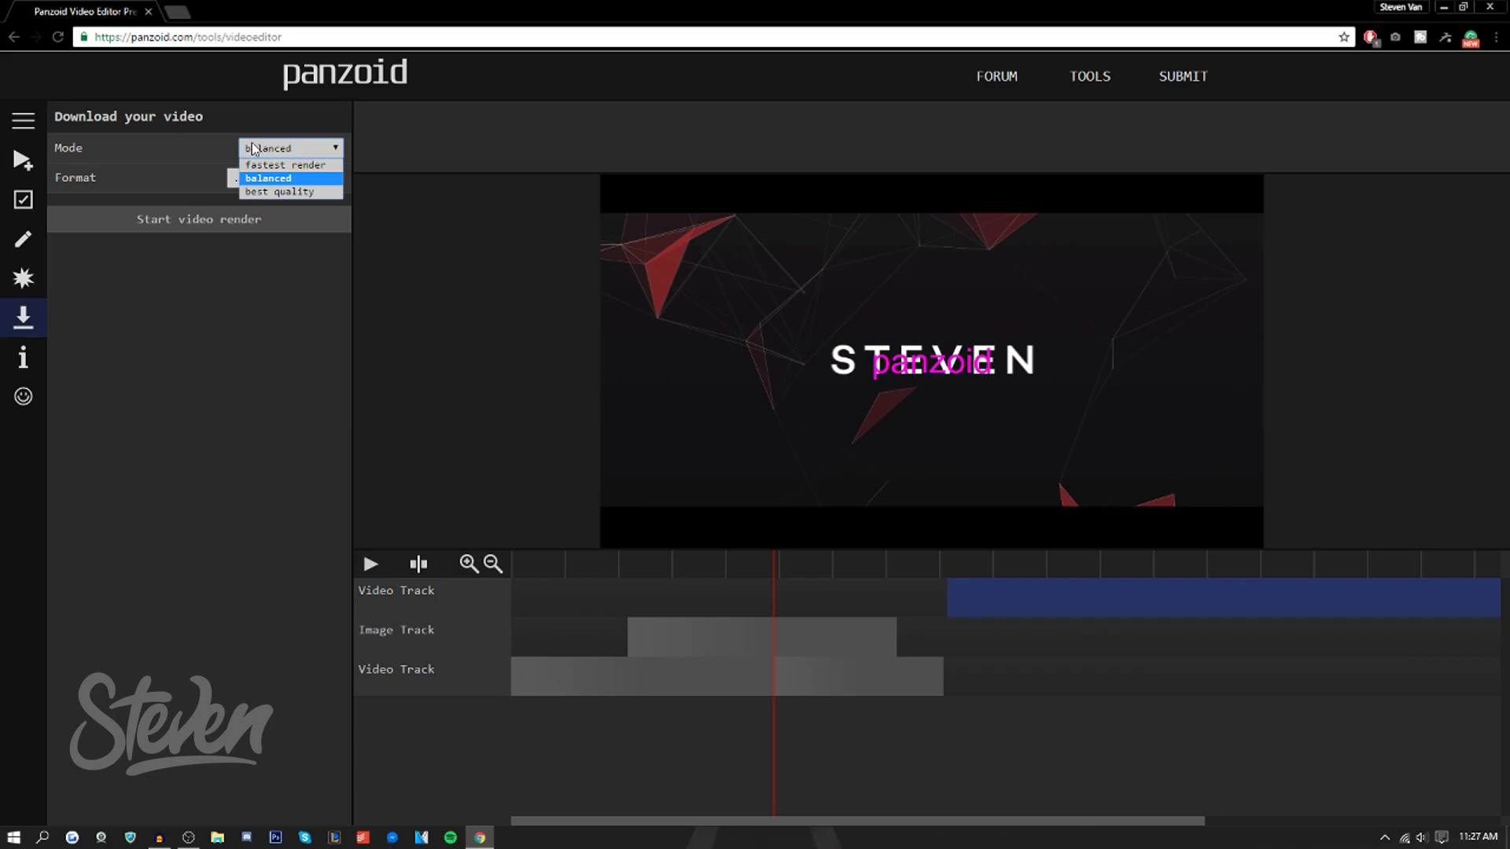
left_click(251, 147)
left_click(977, 597)
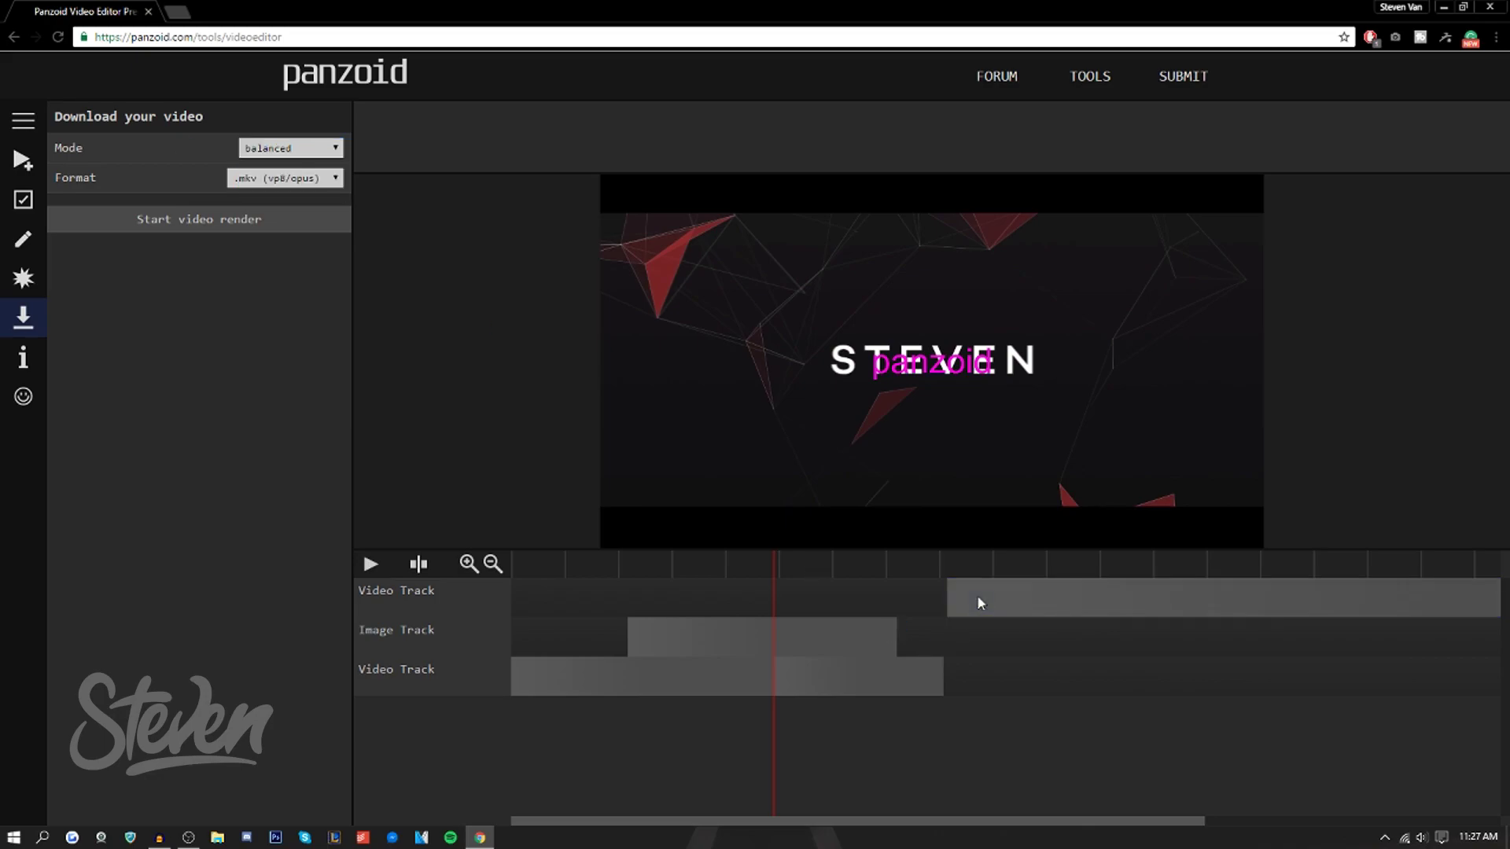
left_click_drag(979, 603, 1079, 577)
- Delete the top outro clip, then render the project and download the video
left_click(1067, 600)
key("Delete")
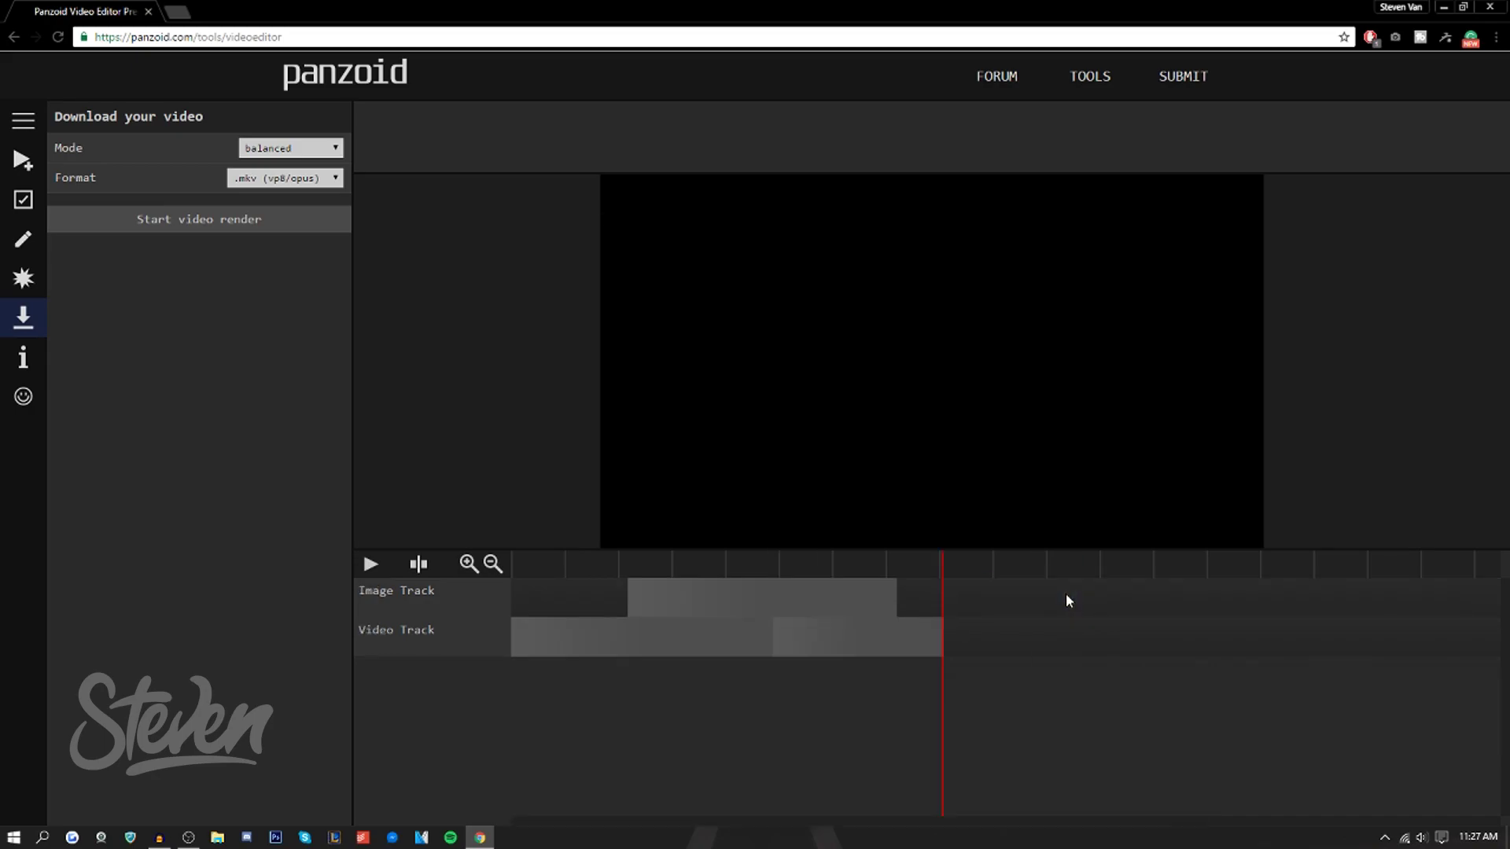
left_click(911, 628)
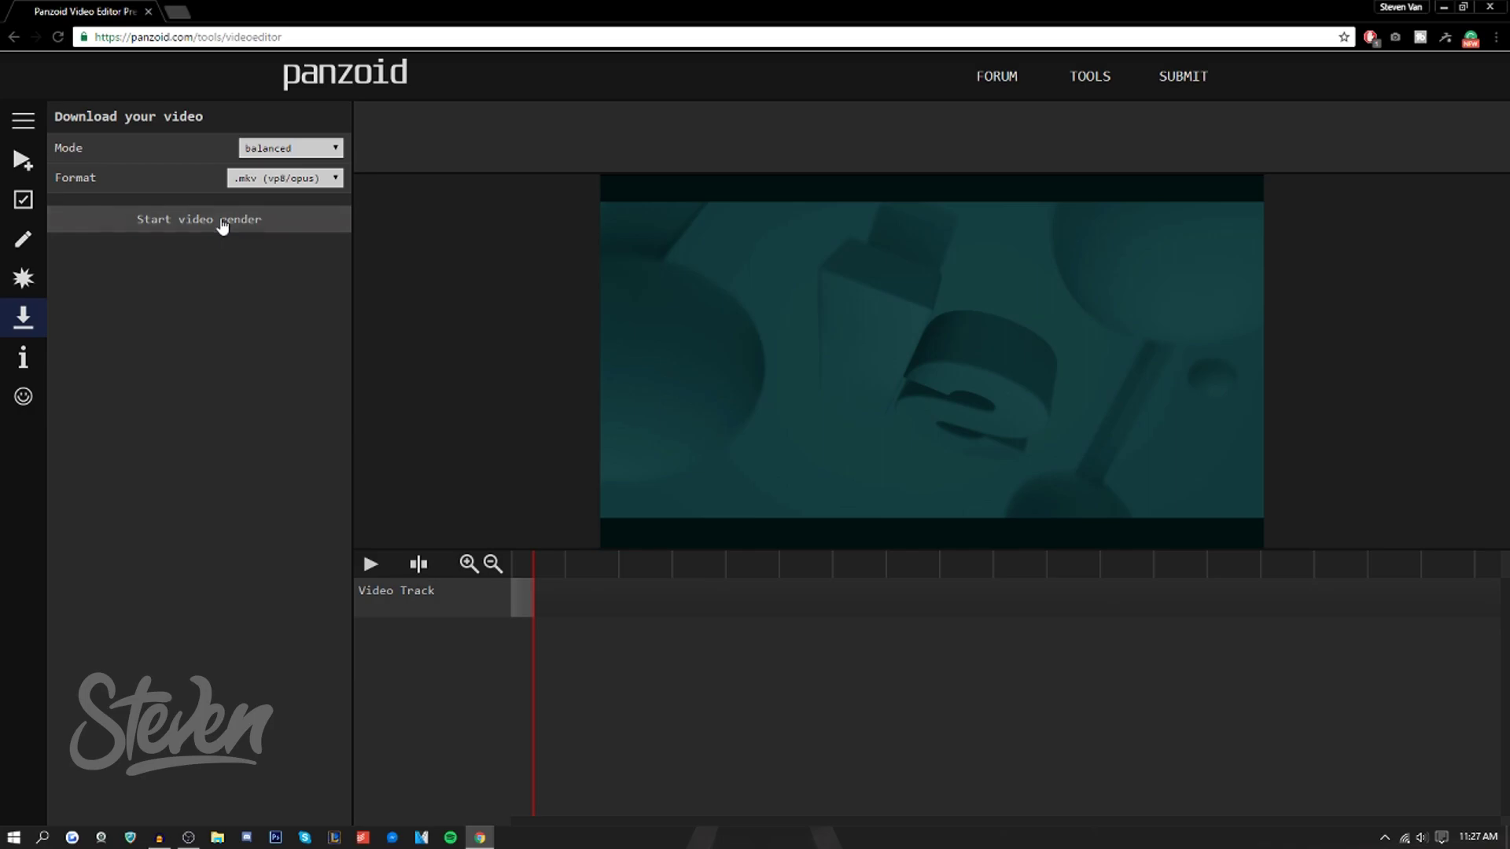
left_click(222, 222)
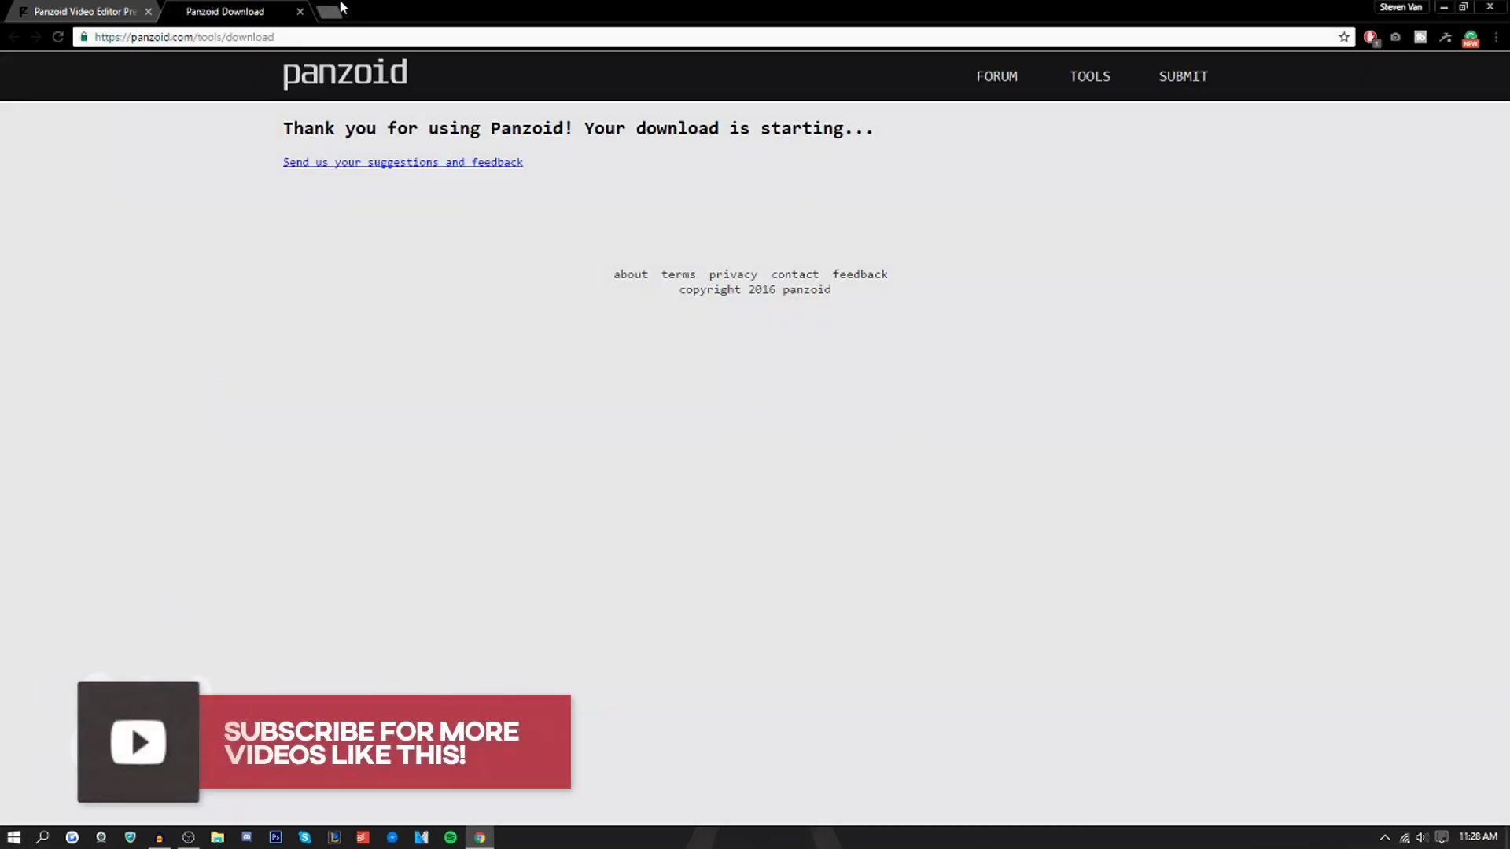
left_click(332, 10)
- Go to youtube.com/upload to upload the rendered video, then return to Panzoid
type("youtube.com/my_videos")
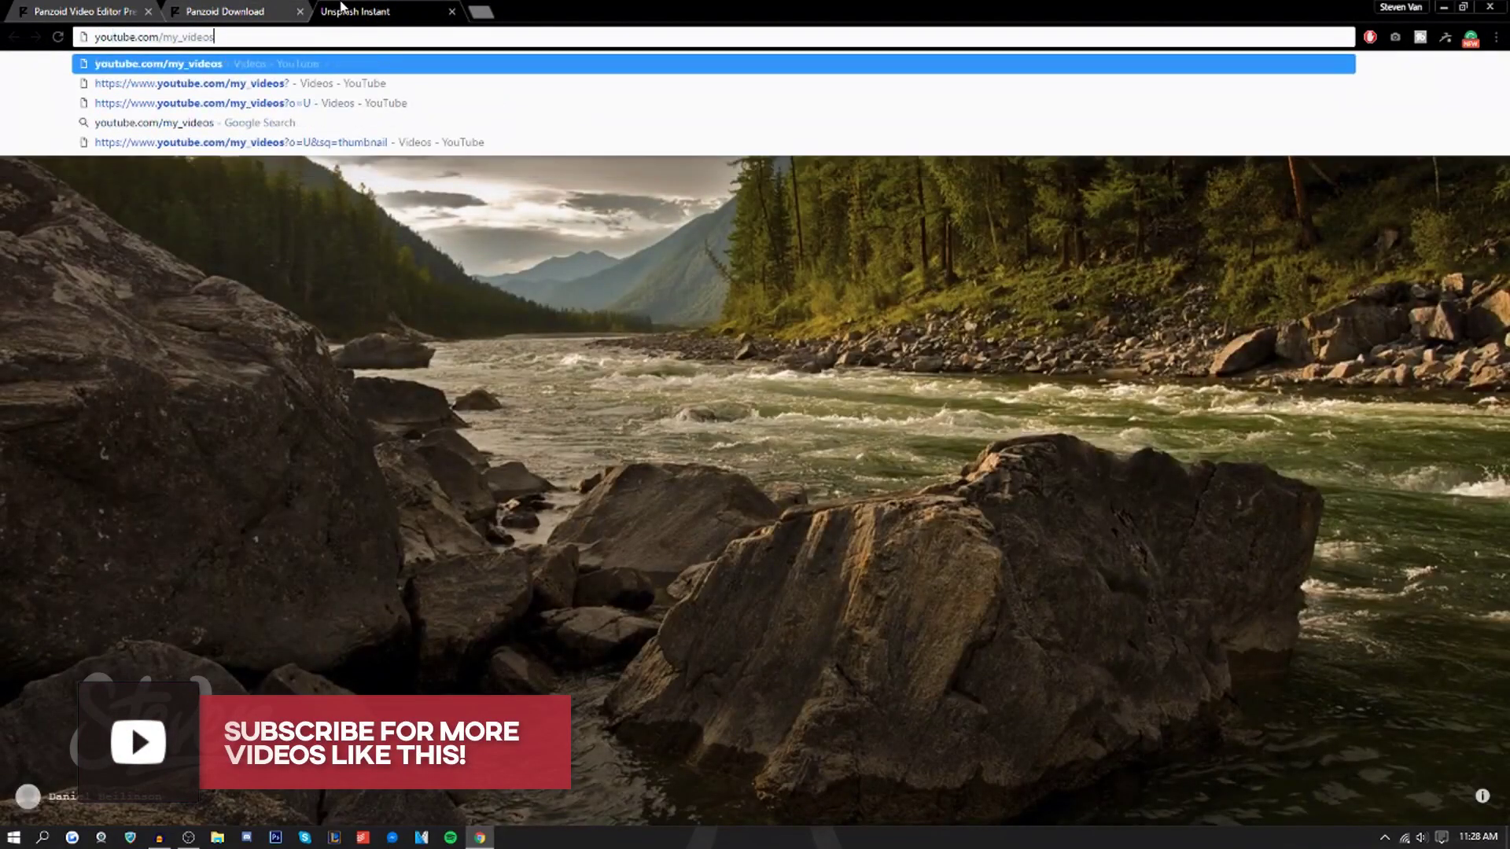
key("BackSpace")
key("BackSpace")
key("BackSpace")
key("BackSpace")
key("BackSpace")
key("BackSpace")
key("BackSpace")
key("BackSpace")
key("BackSpace")
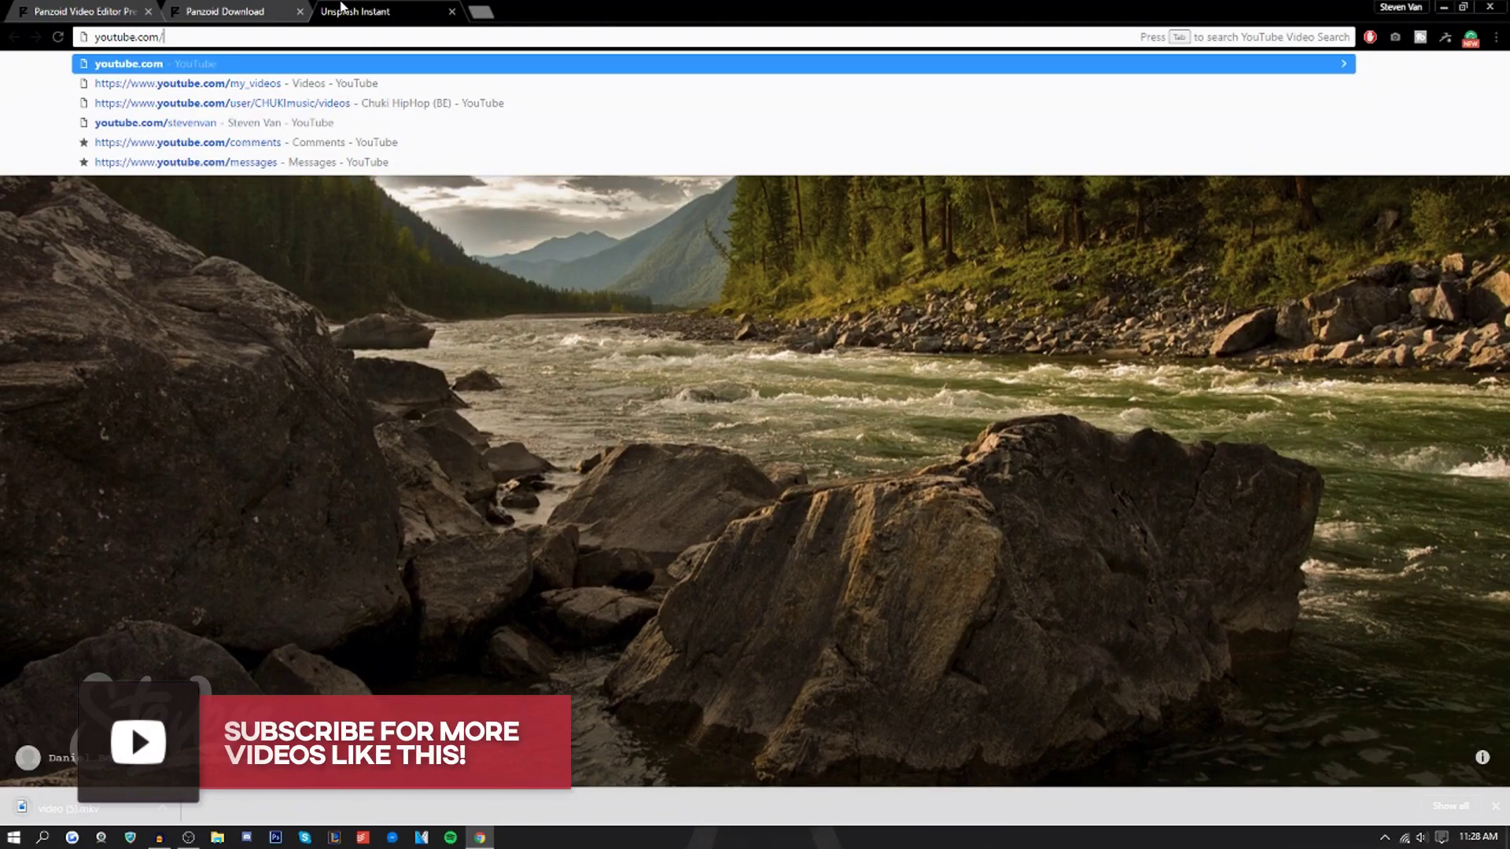
type("upload")
key("Return")
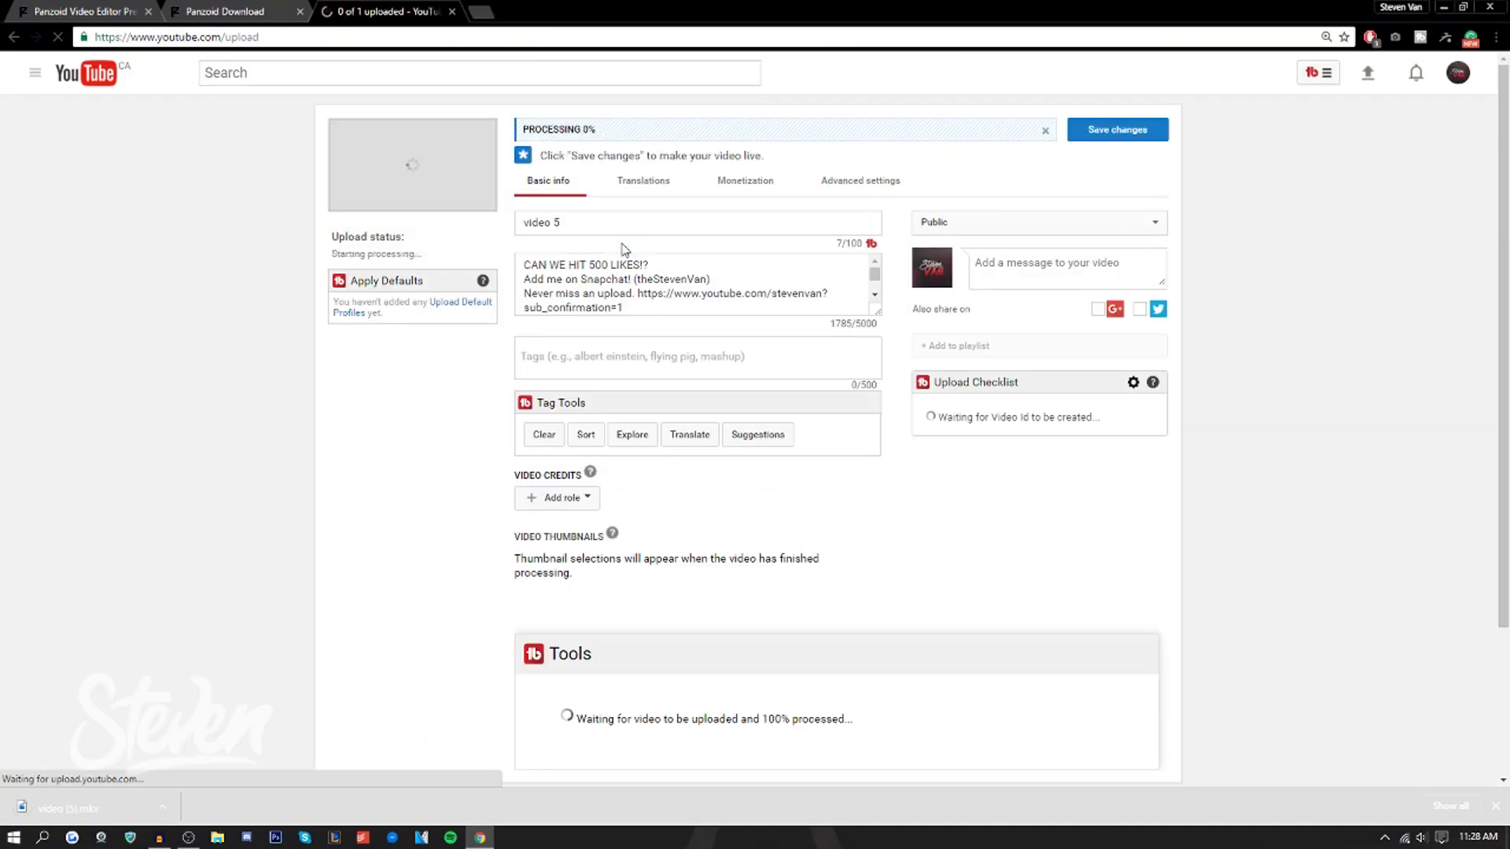
left_click(78, 11)
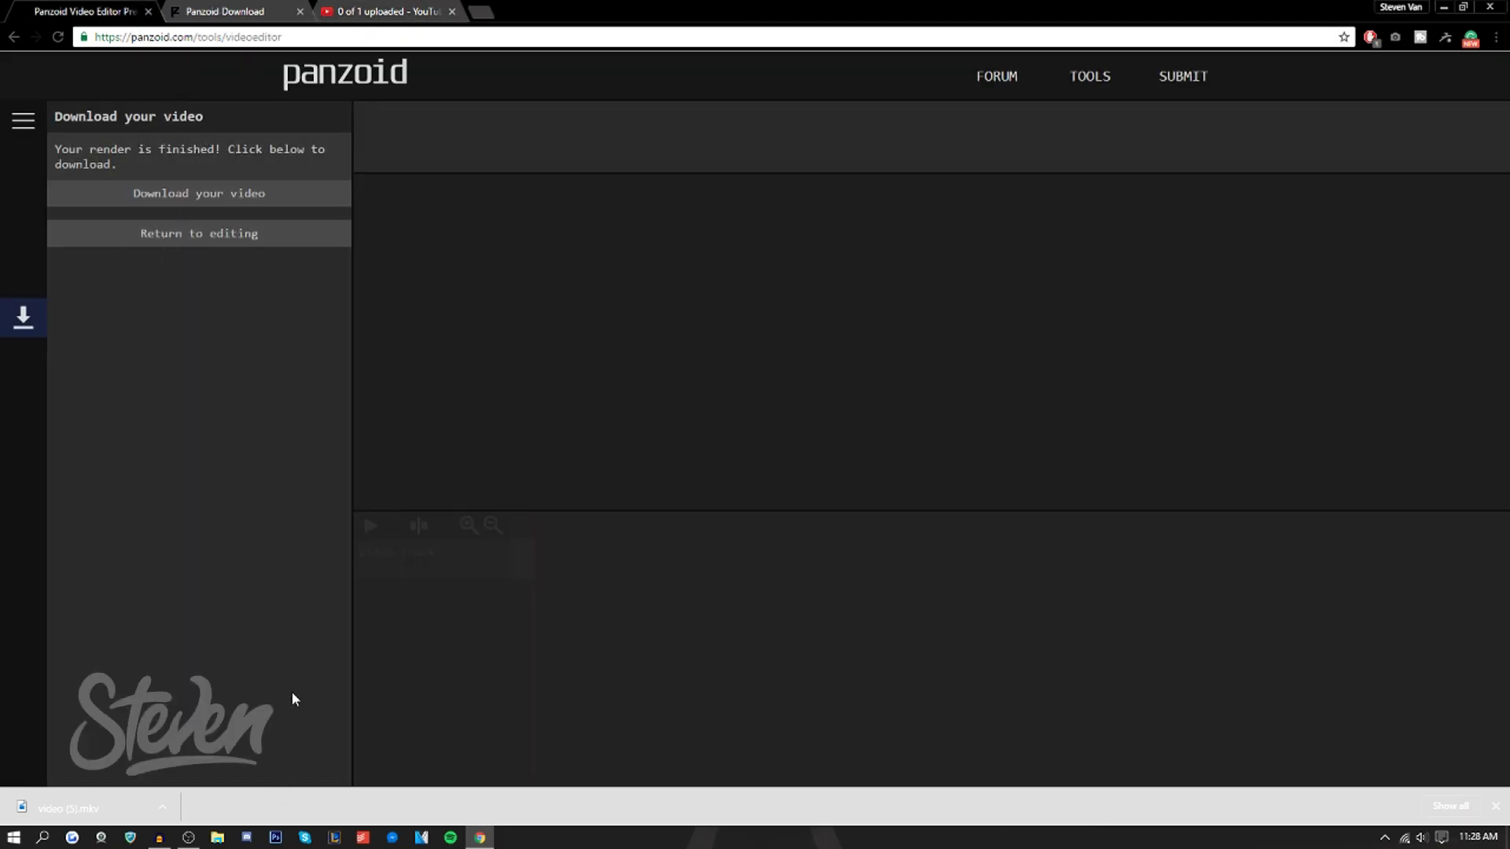
- Check that YouTube has finished processing 'video 5', then go back to the Panzoid editor
key("ctrl+shift+Tab")
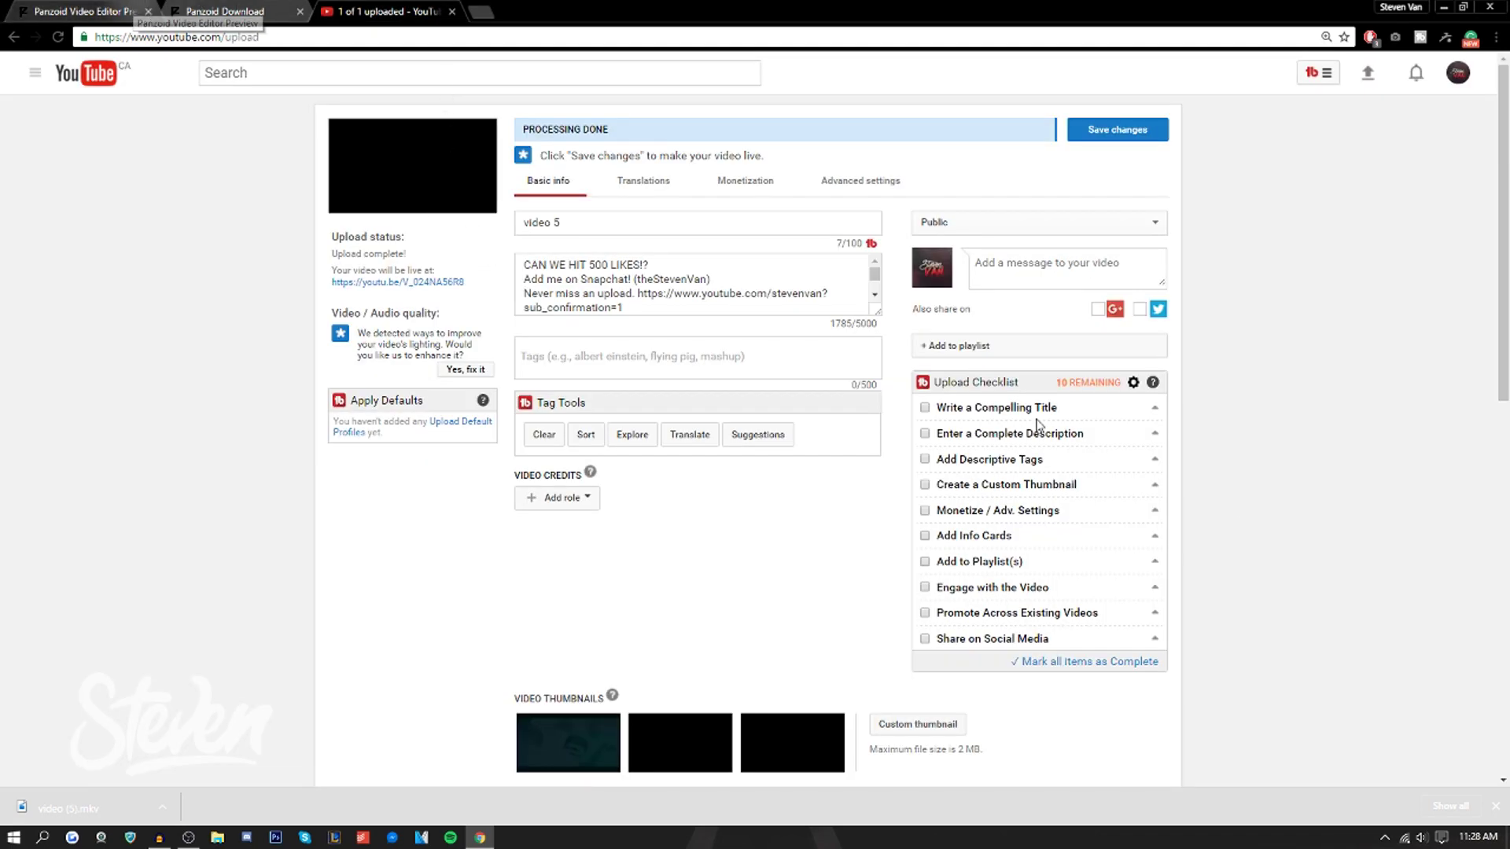
left_click(88, 10)
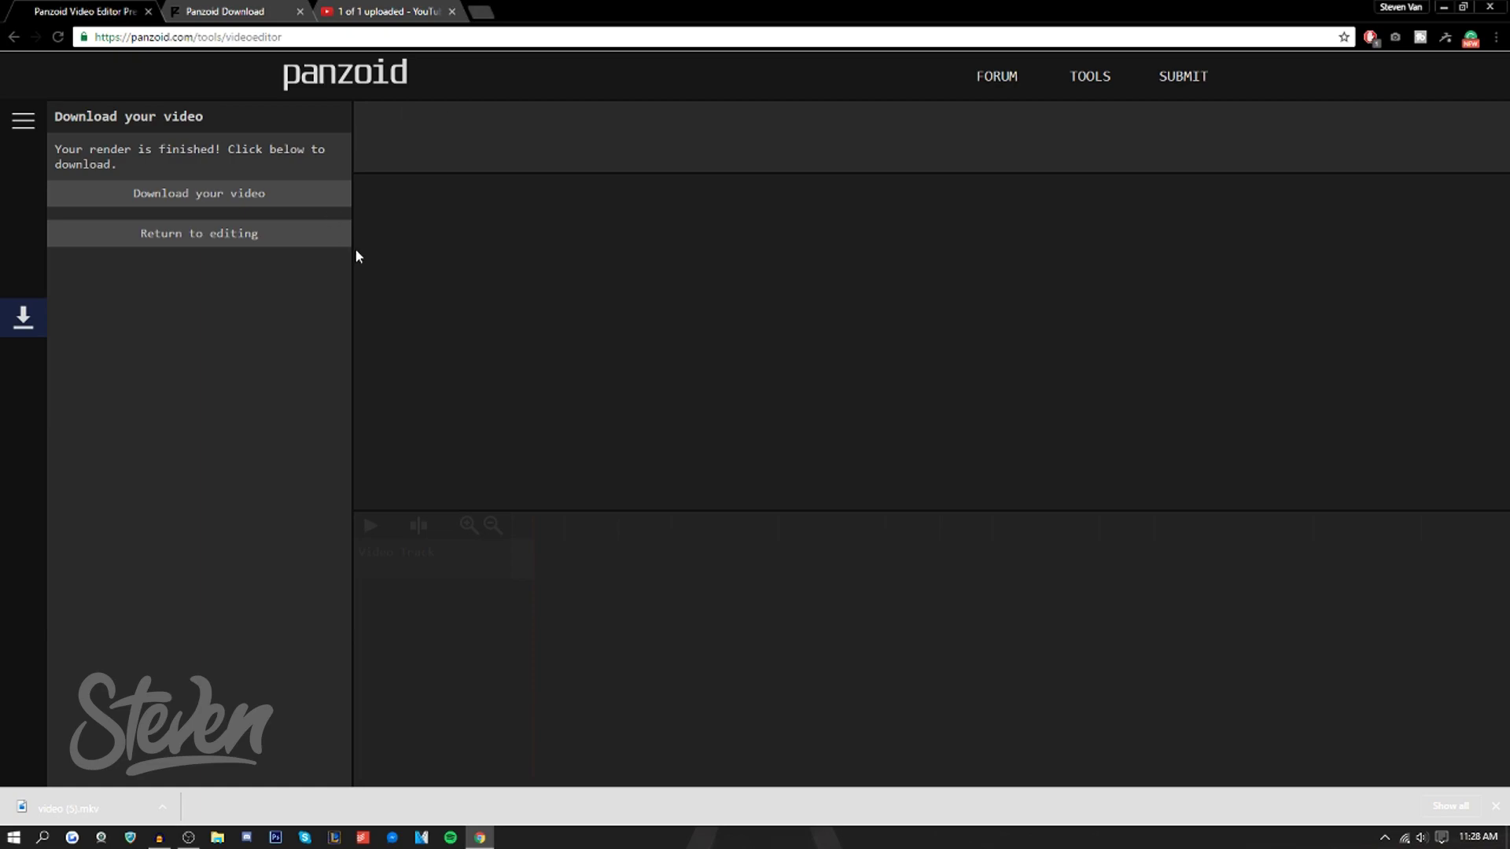